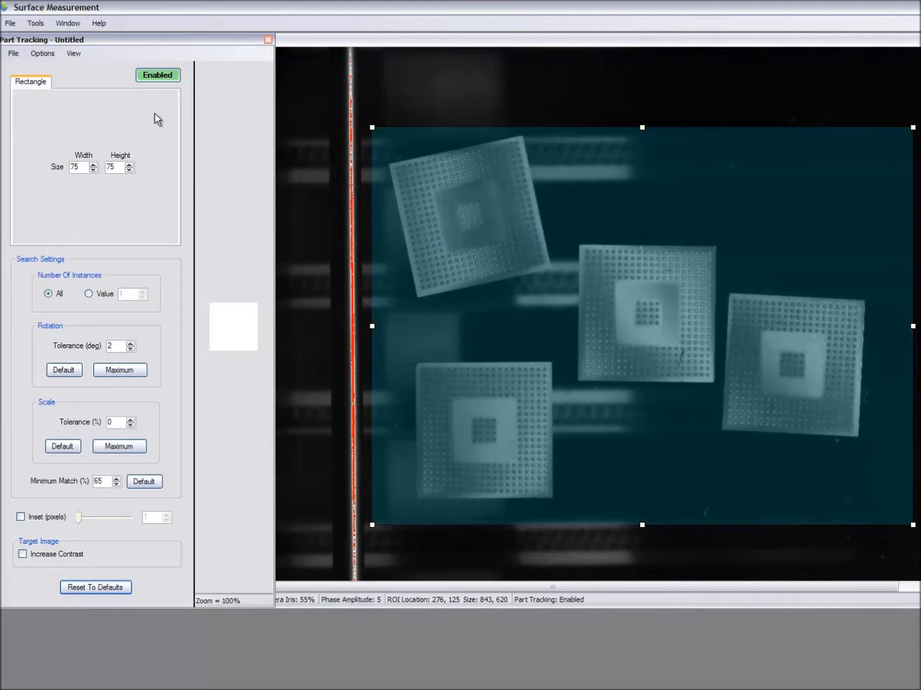
- Disable part tracking and close the Part Tracking window
{"action": "left_click", "coordinate": [158, 79]}
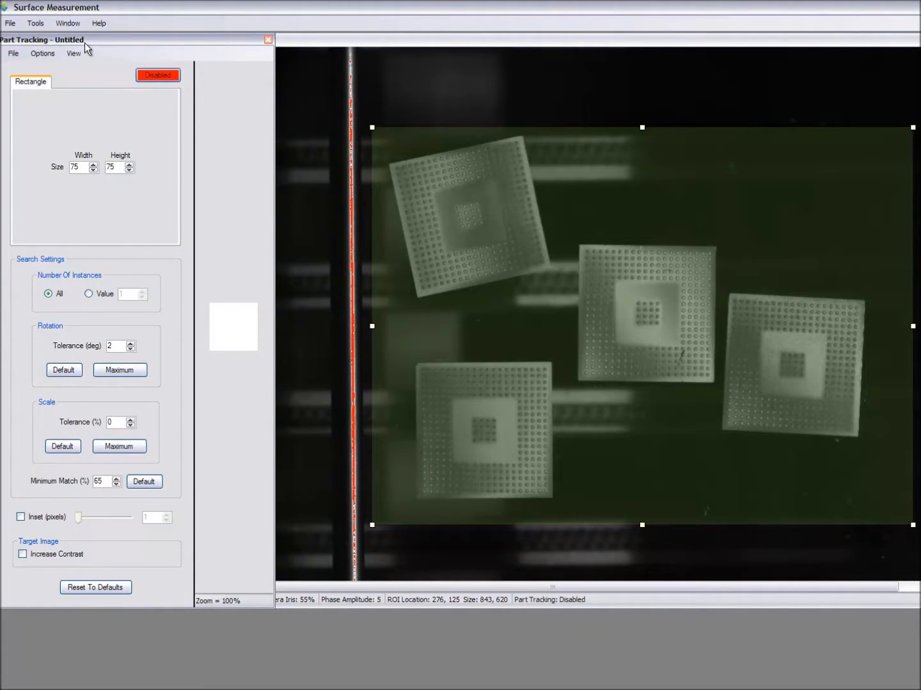
{"action": "left_click", "coordinate": [268, 40]}
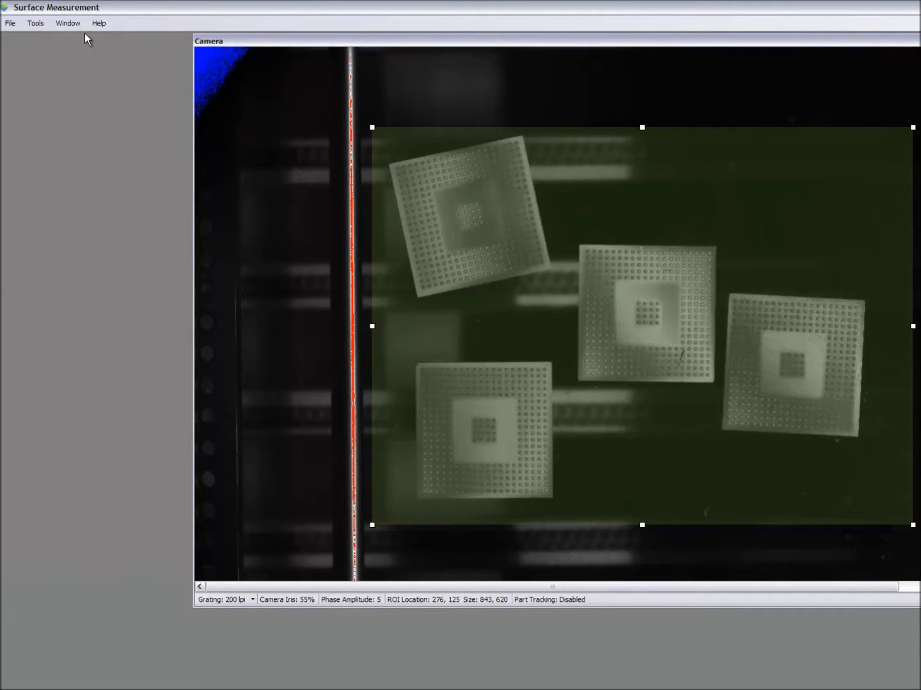
- Open the Part Tracking window and enable part tracking
{"action": "left_click", "coordinate": [64, 23]}
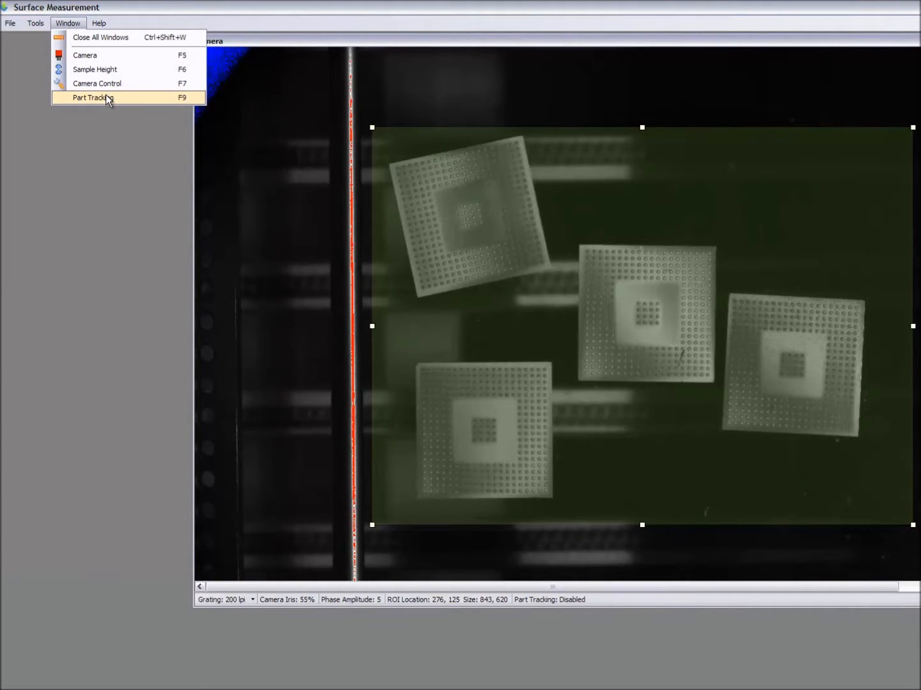
{"action": "left_click", "coordinate": [142, 98]}
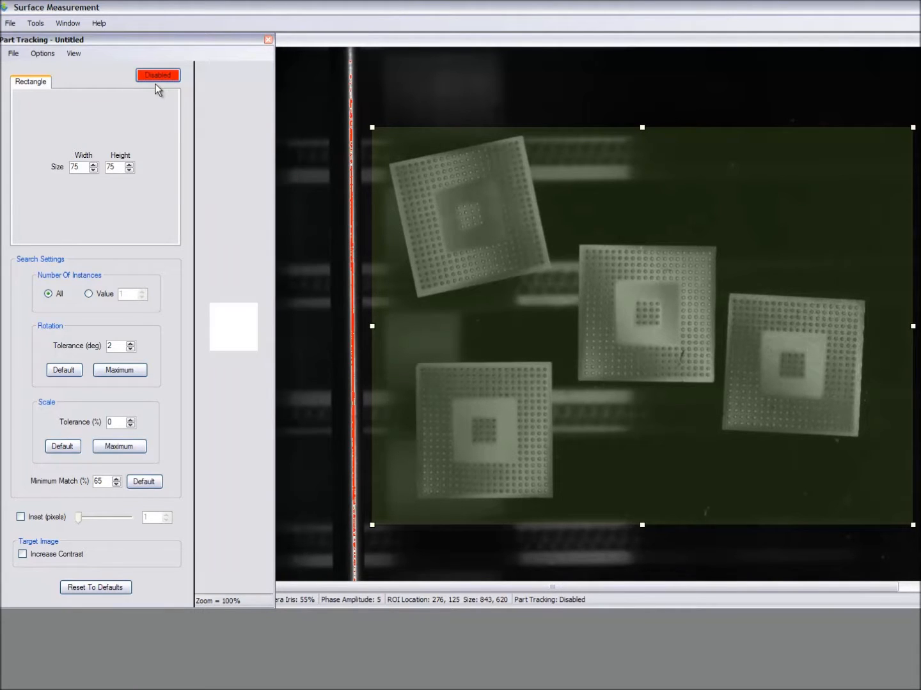
{"action": "left_click", "coordinate": [158, 75]}
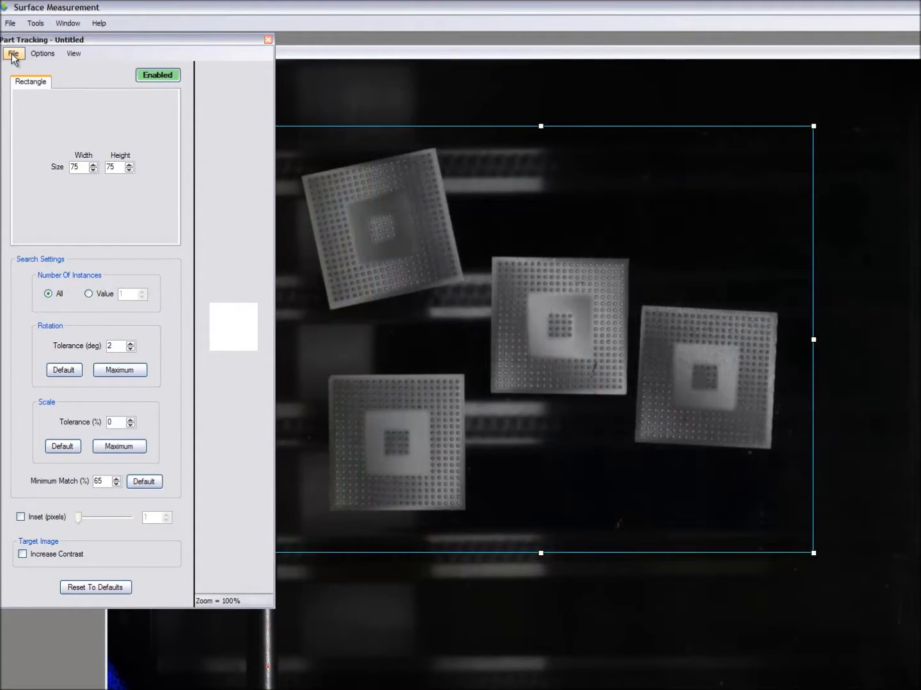
{"action": "left_click", "coordinate": [12, 56]}
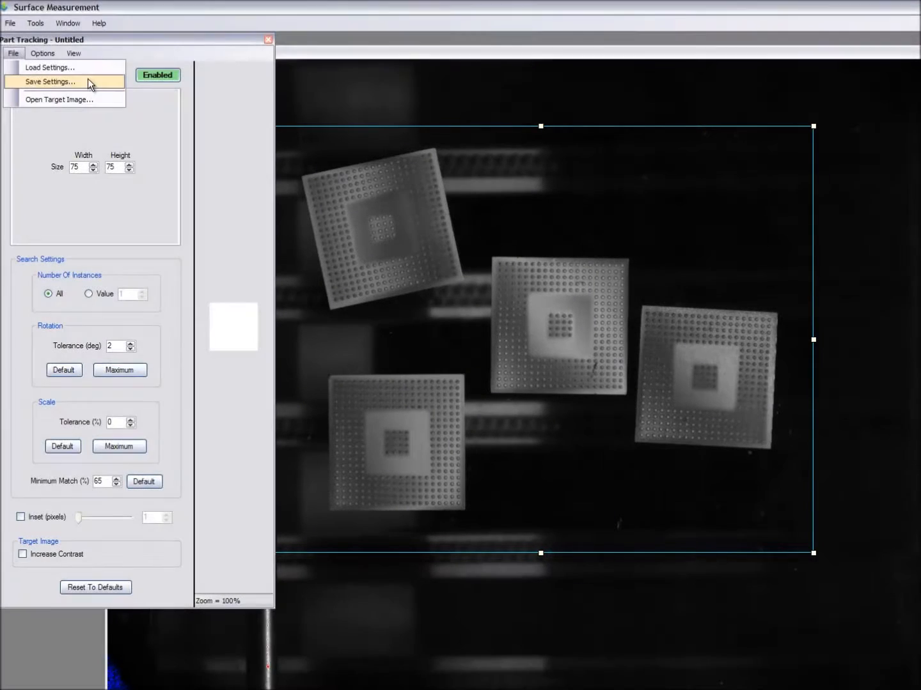
{"action": "left_click", "coordinate": [90, 83]}
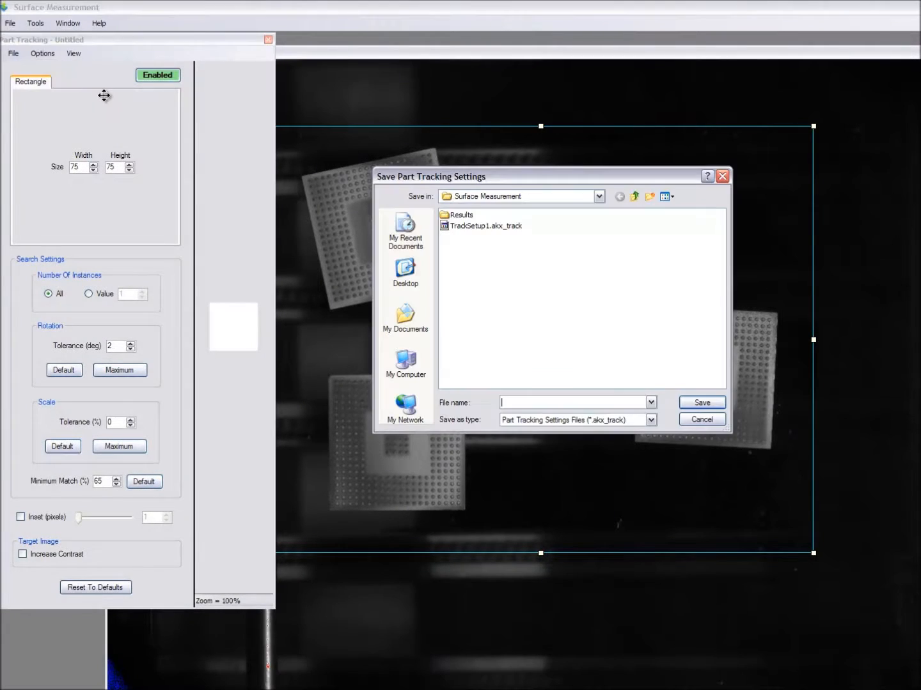
{"action": "left_click", "coordinate": [722, 175]}
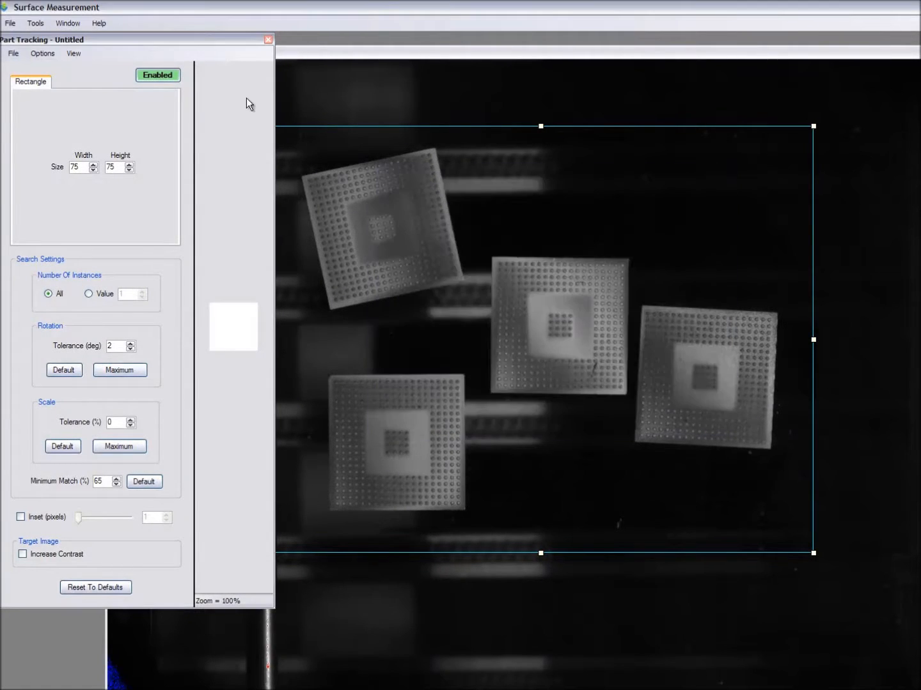
- Load the part tracking settings file TrackSetup1.akx_track from the Surface Measurement folder
{"action": "left_click", "coordinate": [14, 54]}
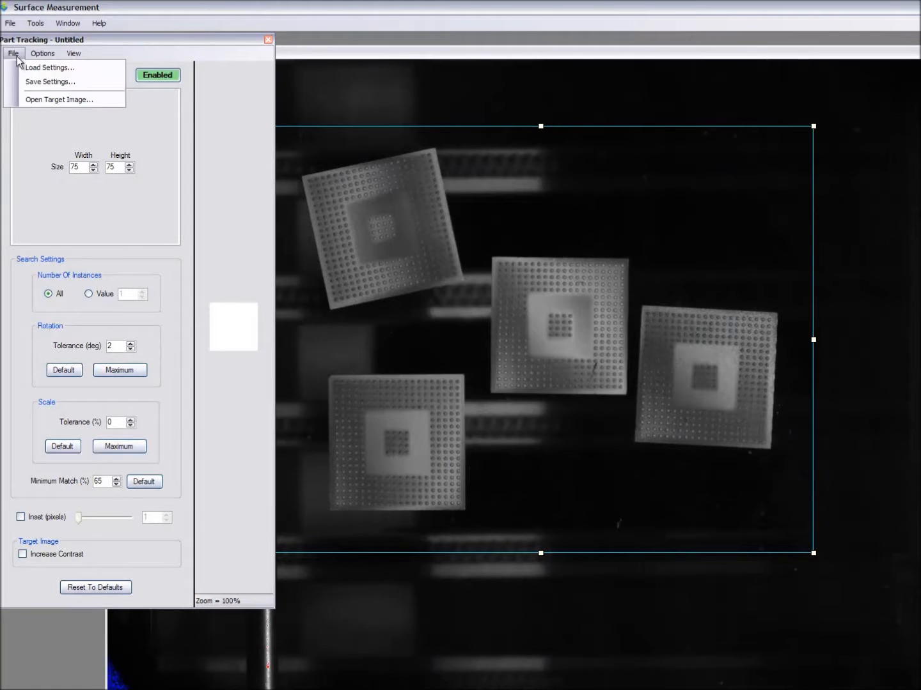
{"action": "left_click", "coordinate": [80, 68]}
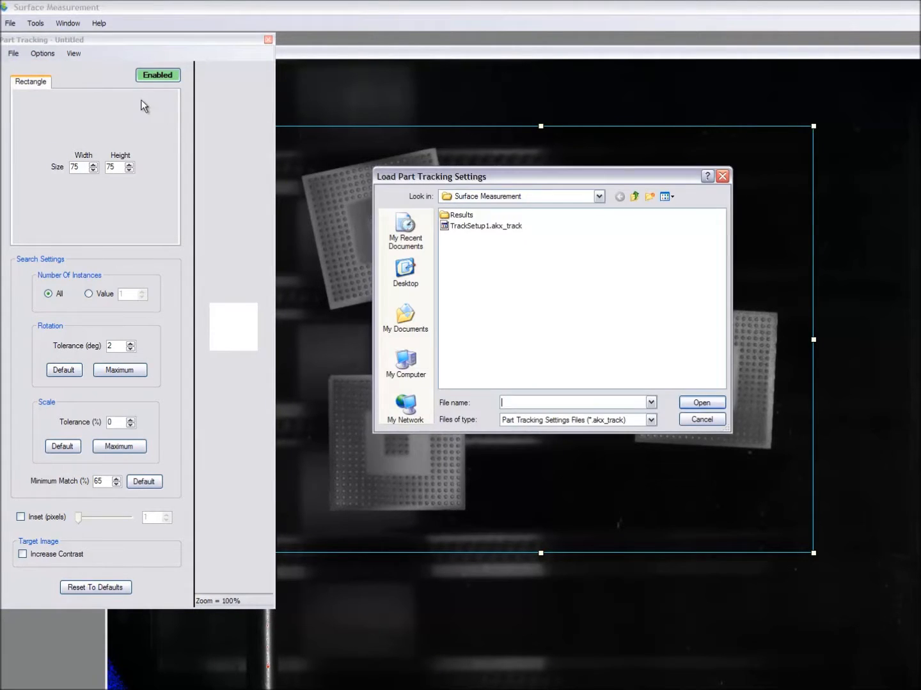
{"action": "double_click", "coordinate": [486, 225]}
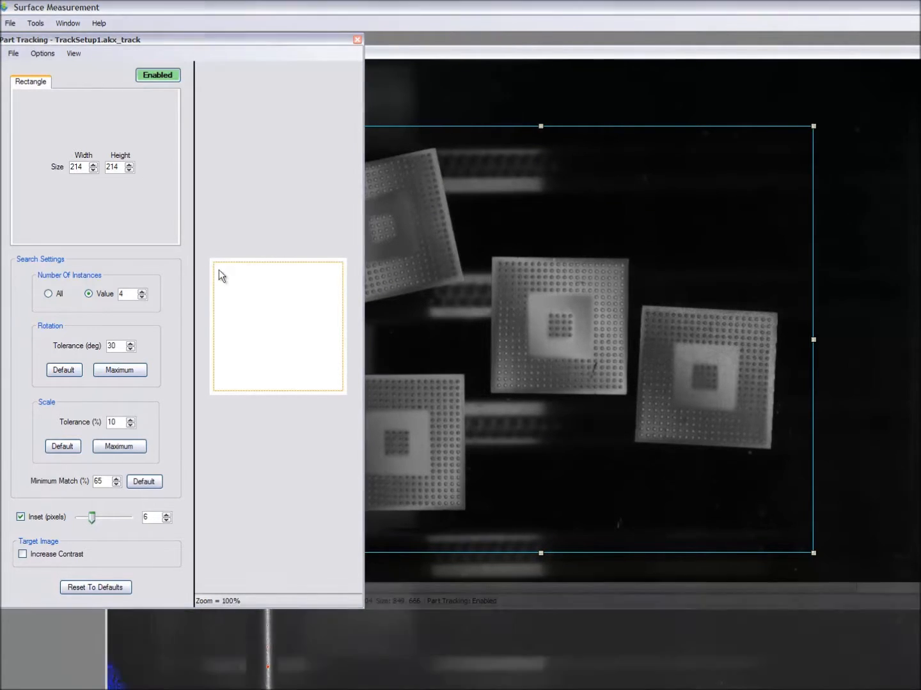
- Open the bitmap TestSetup1.bmp from the Surface Measurement folder as the target image
{"action": "left_click", "coordinate": [15, 55]}
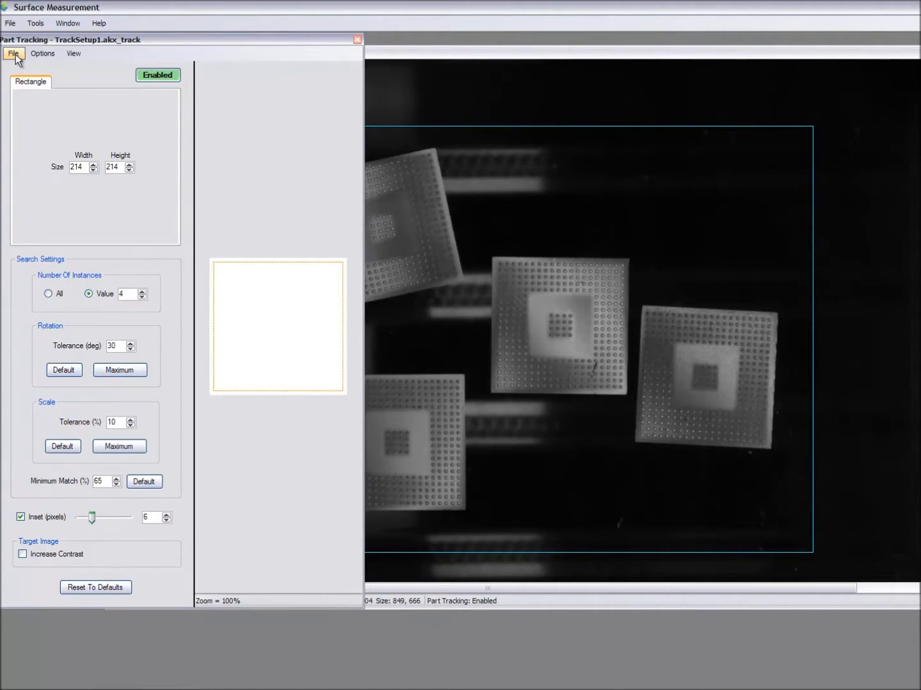
{"action": "left_click", "coordinate": [15, 54]}
{"action": "left_click", "coordinate": [33, 98]}
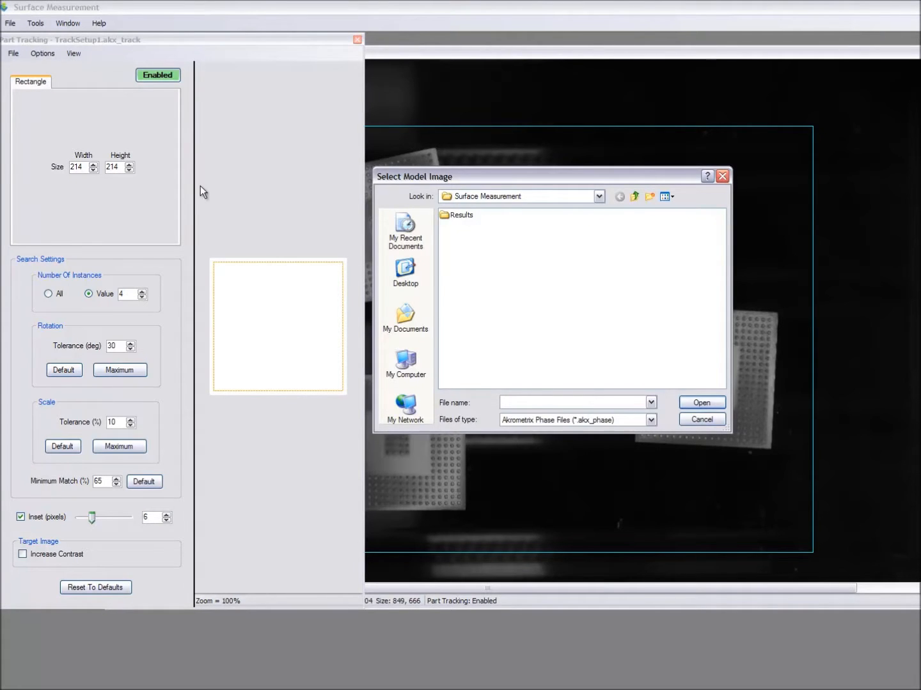
{"action": "left_click", "coordinate": [651, 420]}
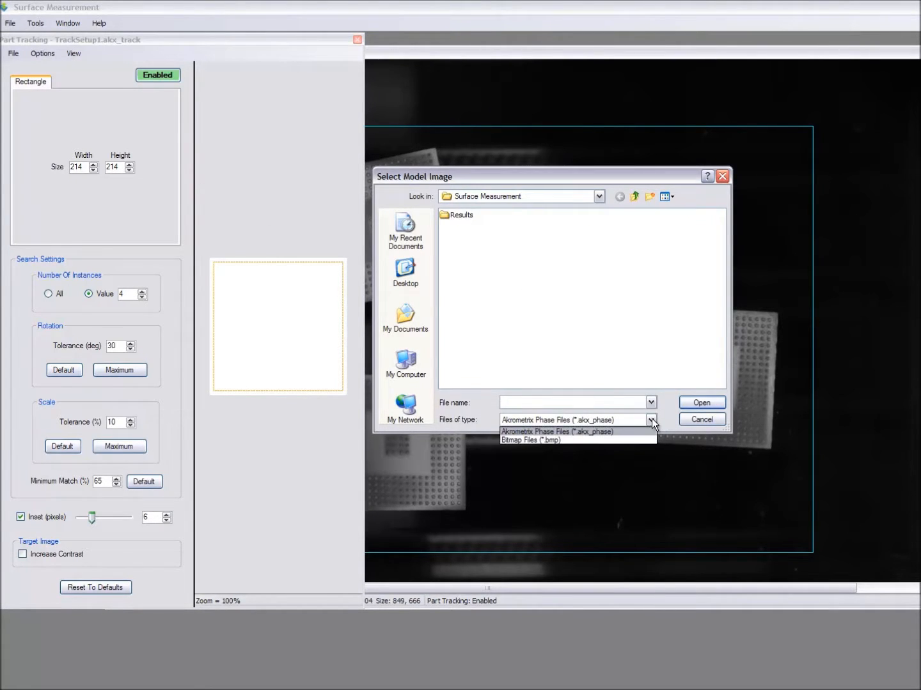
{"action": "left_click", "coordinate": [636, 439]}
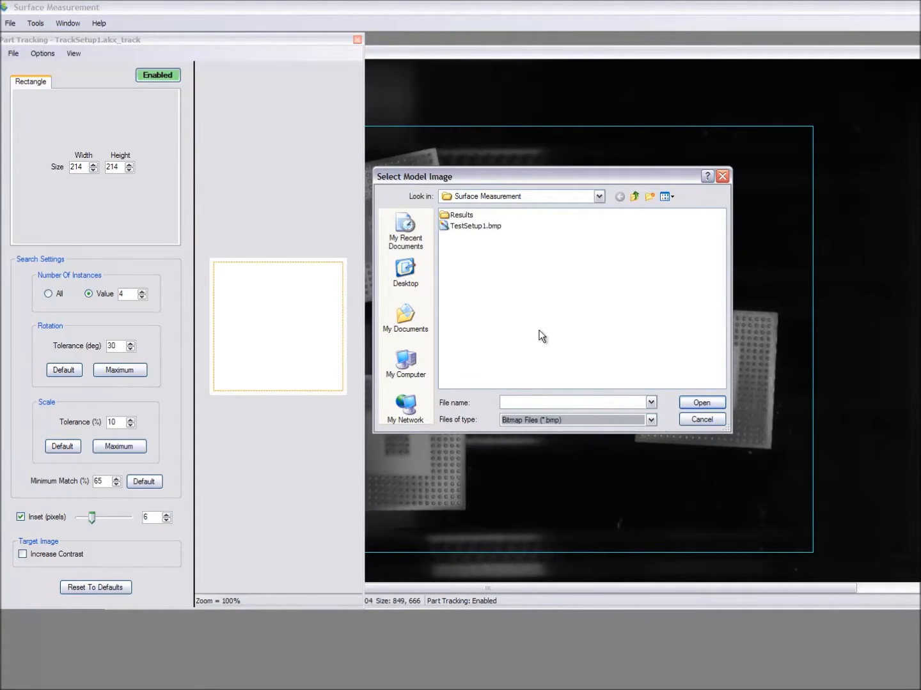
{"action": "double_click", "coordinate": [483, 229]}
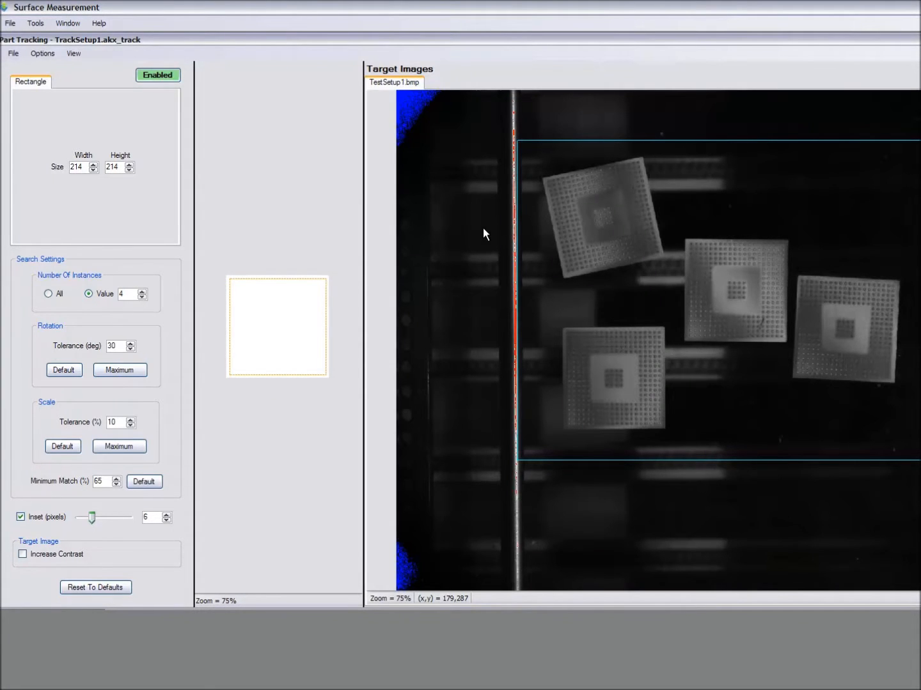
- Search the TestSetup1.bmp target image for instances of the rectangle model
{"action": "right_click", "coordinate": [527, 223]}
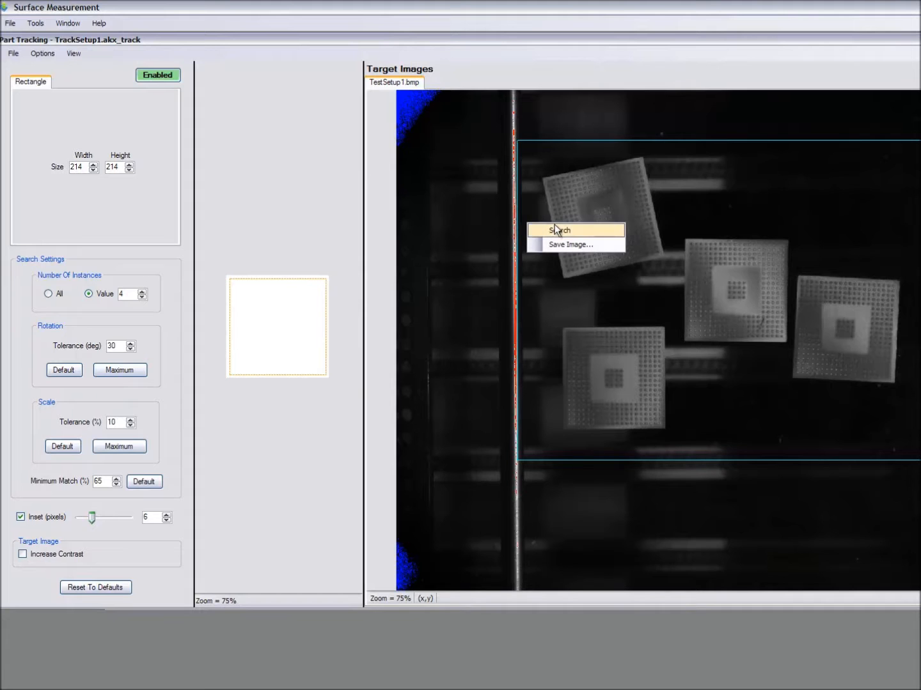
{"action": "left_click", "coordinate": [557, 227]}
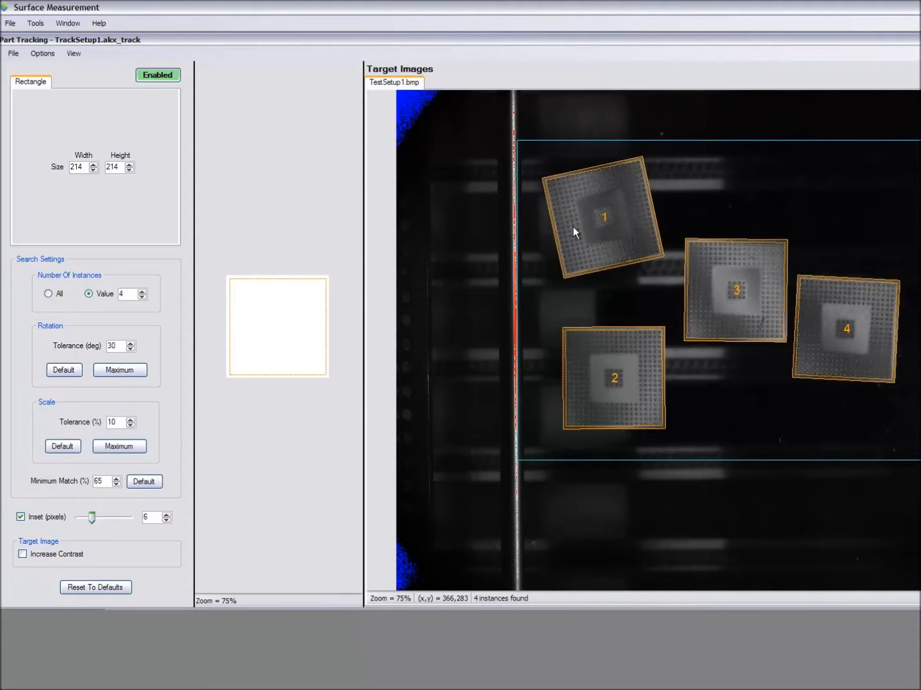
{"action": "right_click", "coordinate": [573, 227]}
- Turn on retaining of acquired target images and track the parts in the Camera window
{"action": "left_click", "coordinate": [43, 53]}
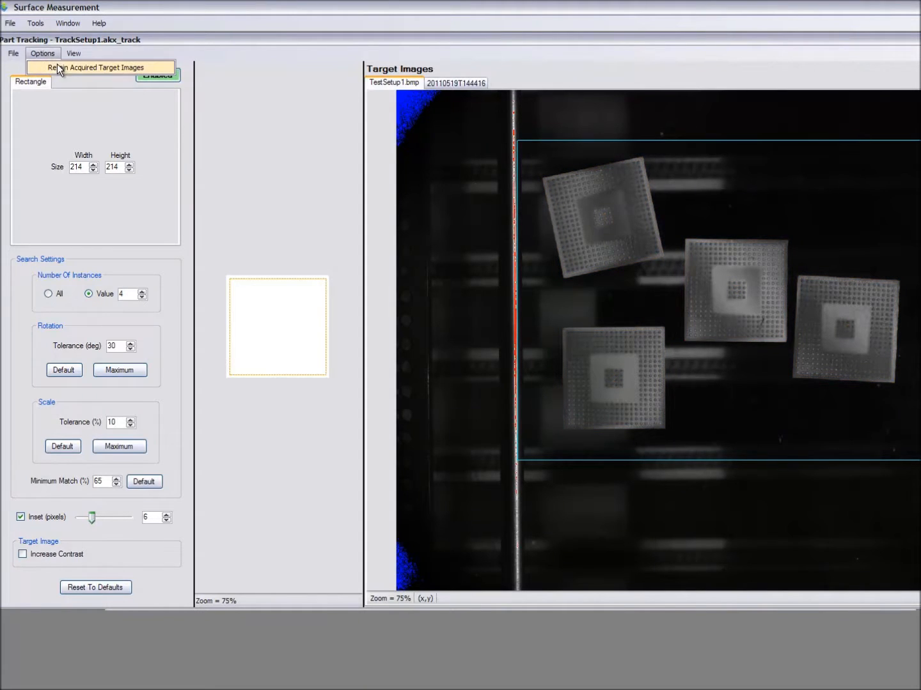
{"action": "left_click", "coordinate": [153, 71]}
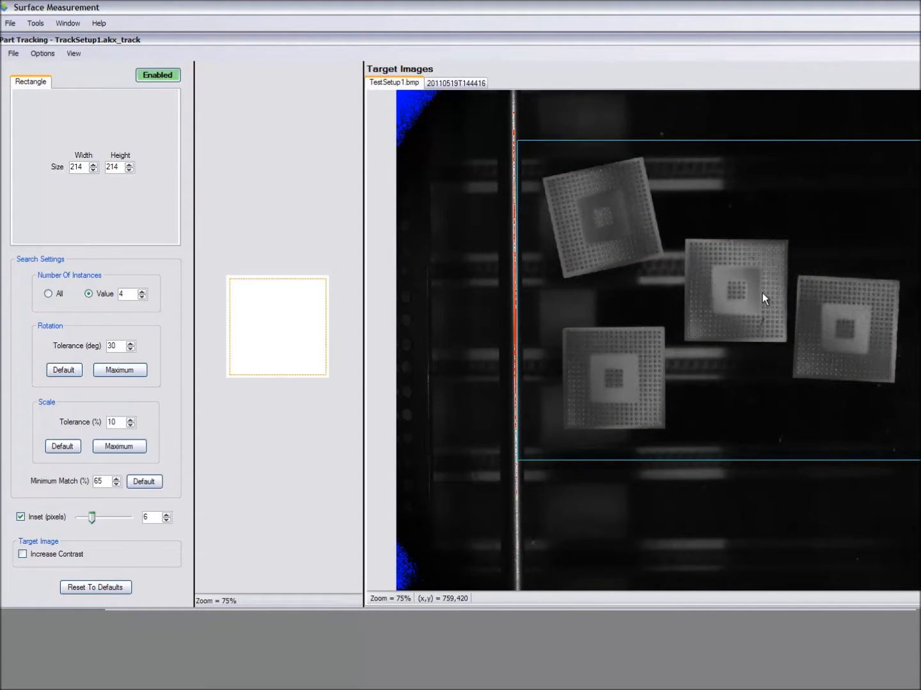
{"action": "left_click", "coordinate": [68, 23]}
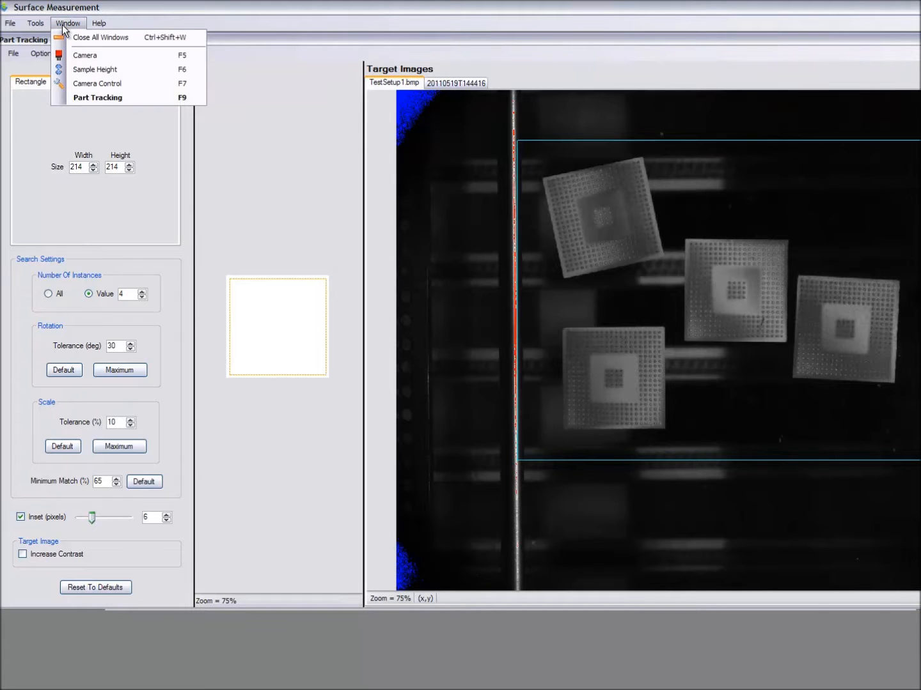
{"action": "left_click", "coordinate": [91, 57]}
{"action": "right_click", "coordinate": [493, 246]}
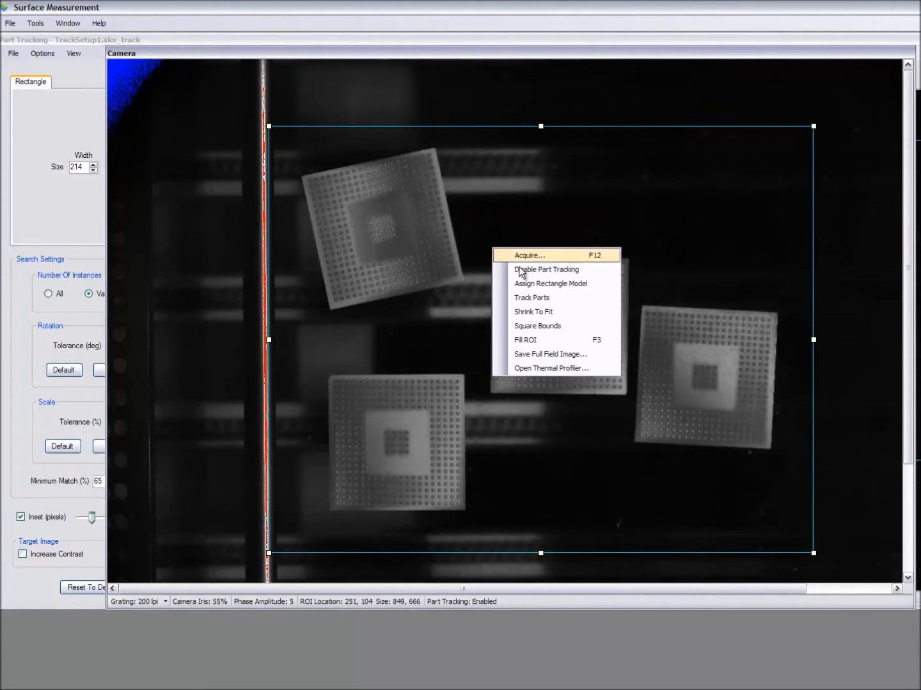
{"action": "left_click", "coordinate": [543, 298]}
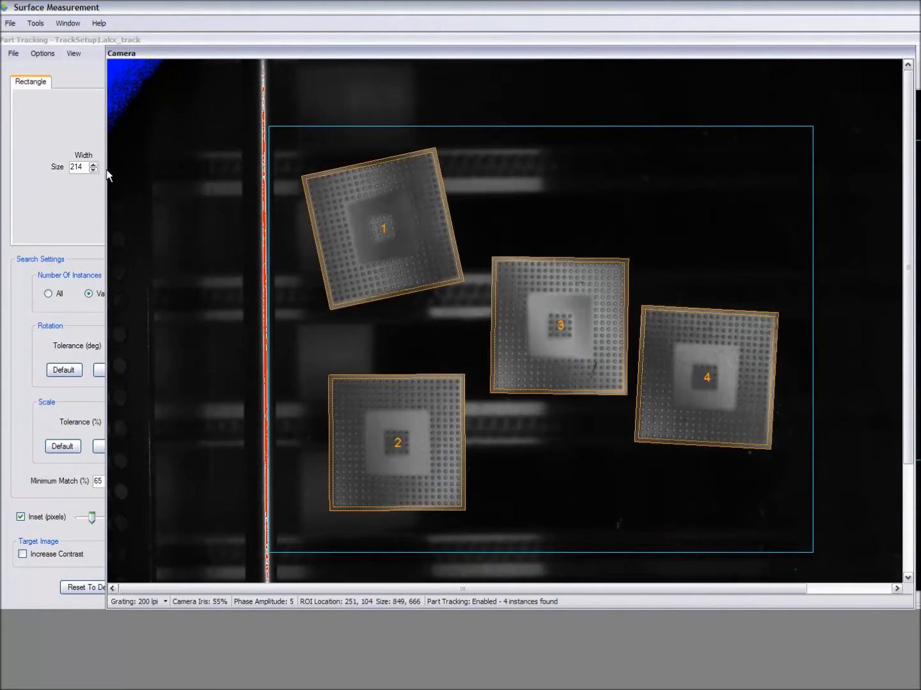
- Return to the Part Tracking window and display the acquired target image 20110519T144603
{"action": "left_click", "coordinate": [78, 196]}
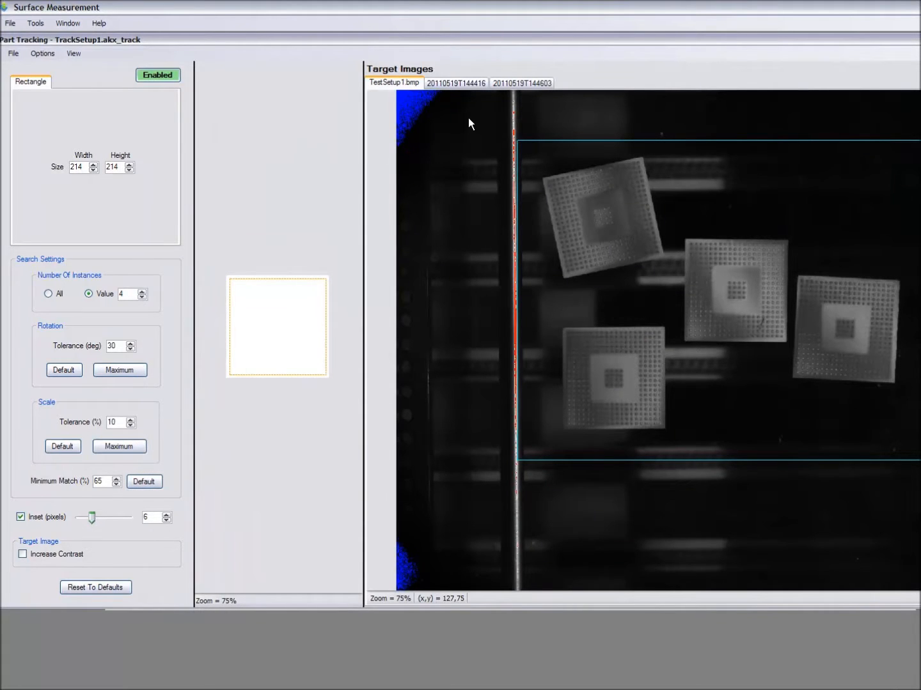
{"action": "left_click", "coordinate": [515, 85]}
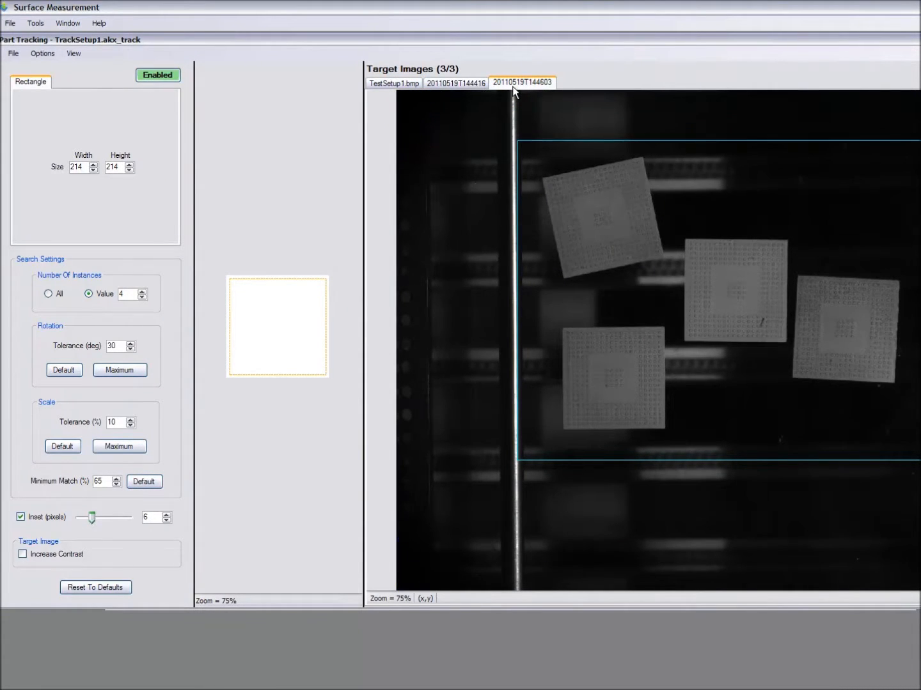
{"action": "right_click", "coordinate": [522, 172]}
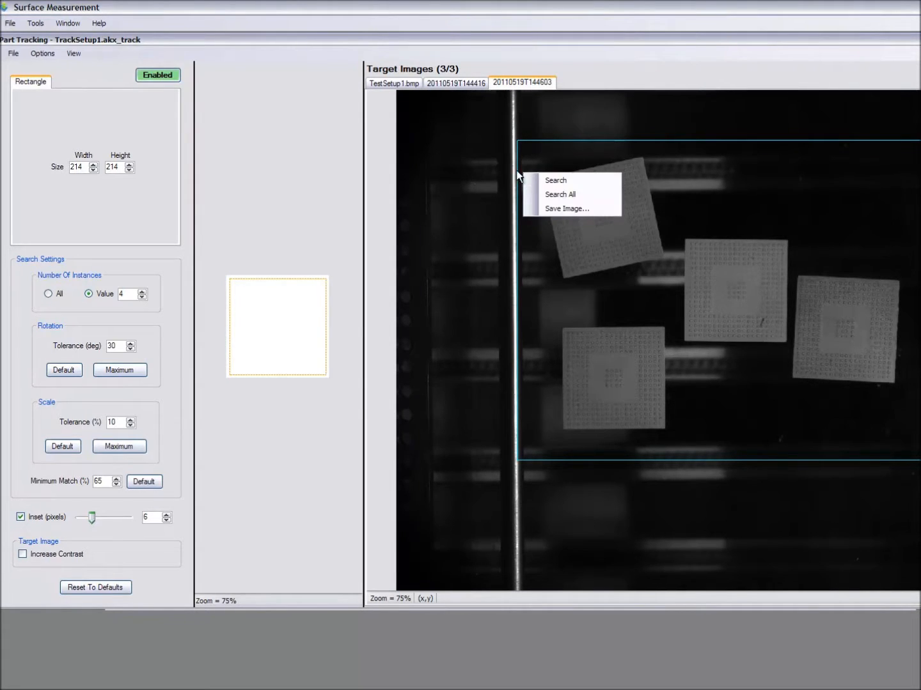
- Hide and restore the Model view and the Target Images view in the Part Tracking window, one after the other
{"action": "left_click", "coordinate": [73, 54]}
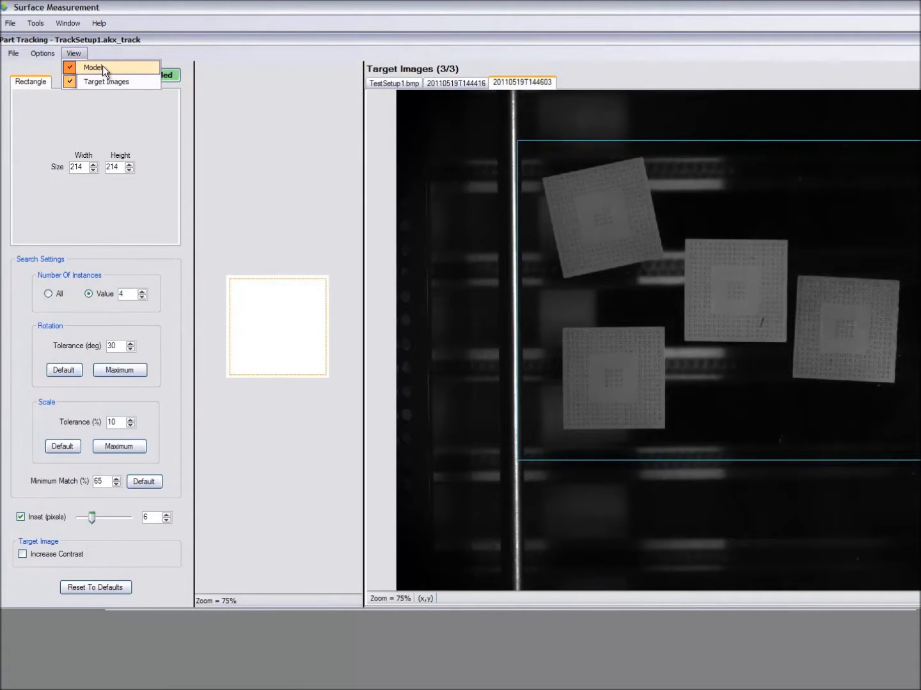
{"action": "left_click", "coordinate": [102, 65]}
{"action": "left_click", "coordinate": [73, 53]}
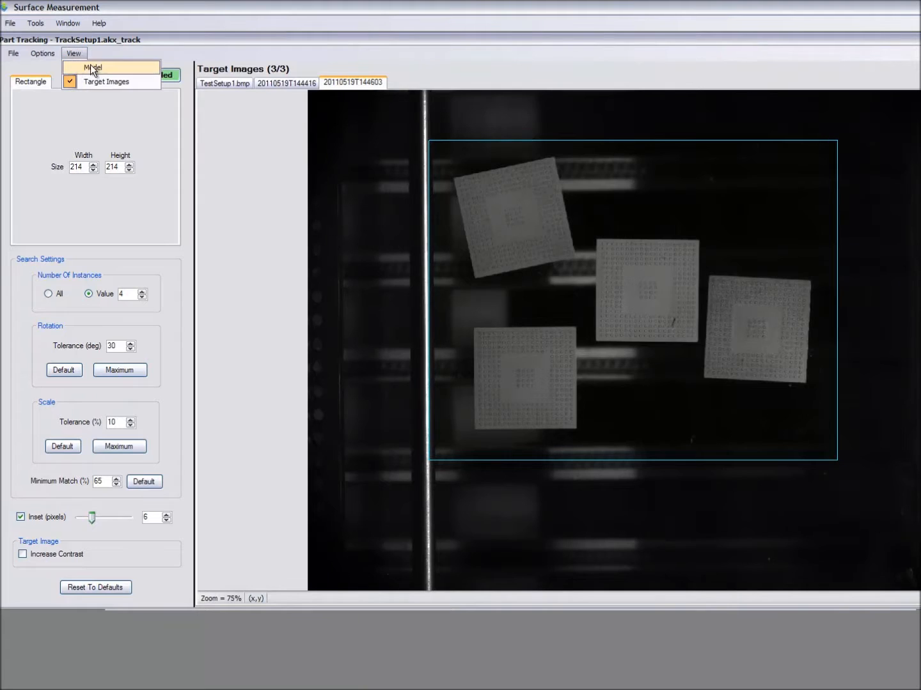
{"action": "left_click", "coordinate": [92, 68]}
{"action": "left_click", "coordinate": [76, 56]}
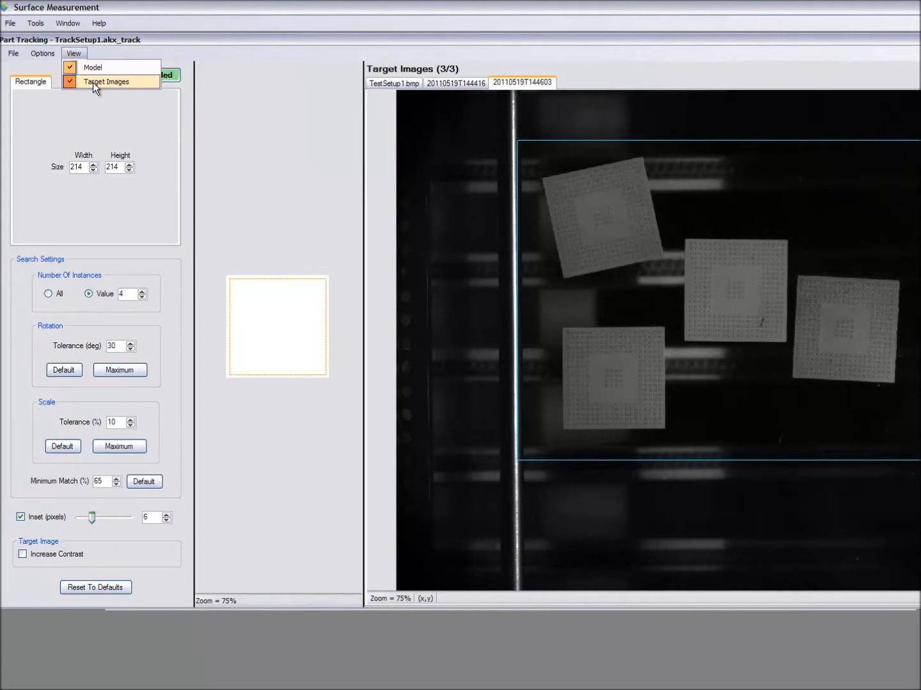
{"action": "left_click", "coordinate": [93, 82]}
{"action": "left_click", "coordinate": [74, 55]}
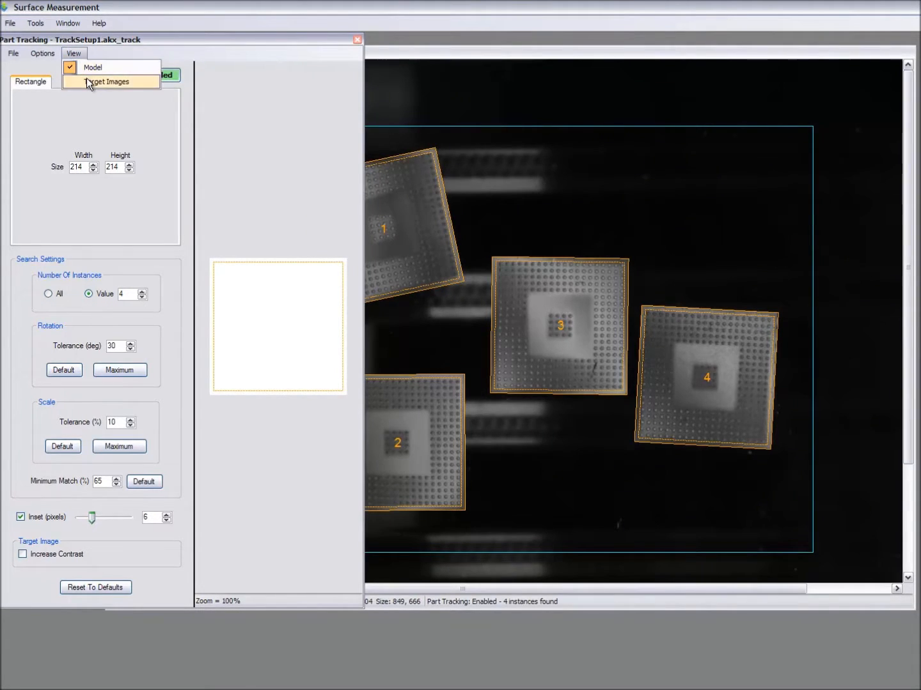
{"action": "left_click", "coordinate": [86, 80]}
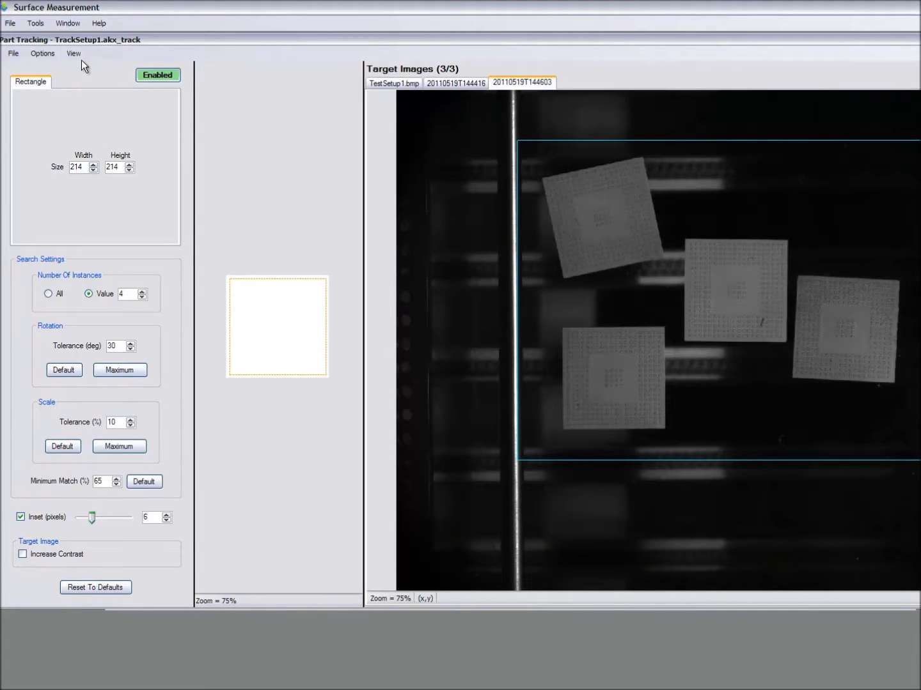
- Display the acquired target image 20110519T144416 and search only that image for part instances
{"action": "left_click", "coordinate": [77, 55]}
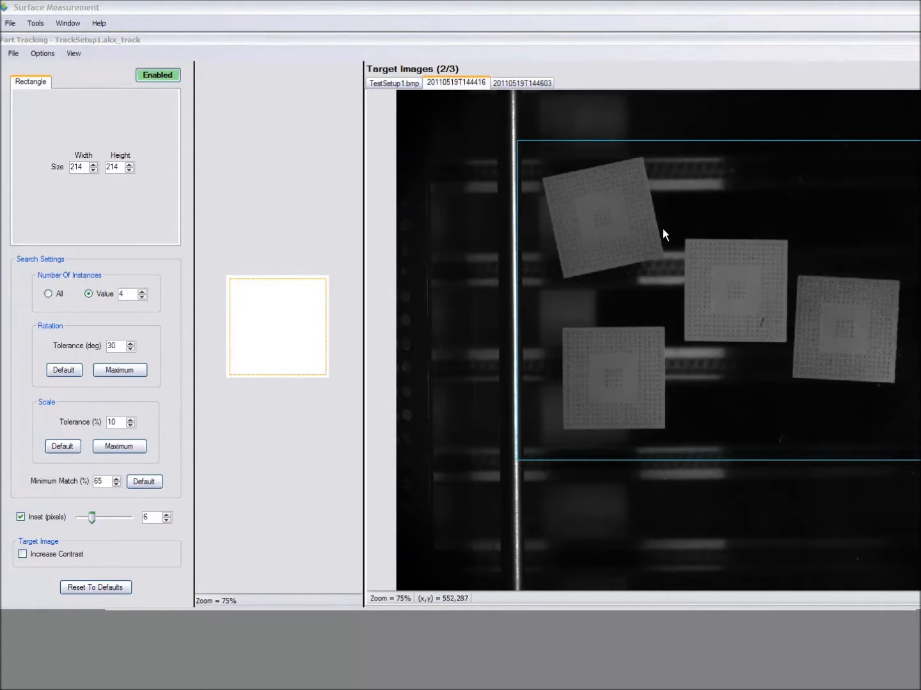
{"action": "right_click", "coordinate": [704, 191]}
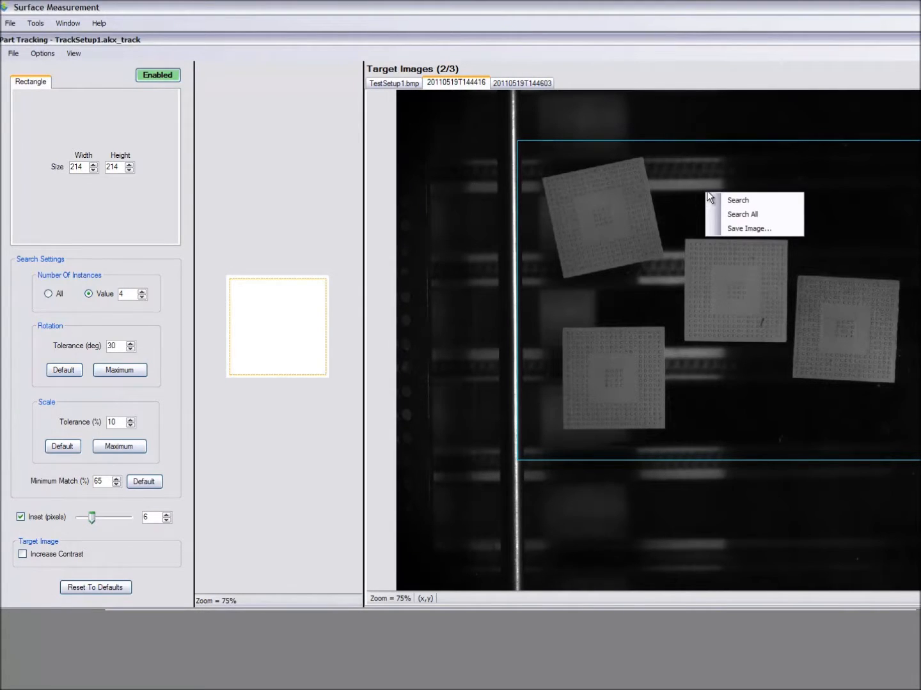
{"action": "left_click", "coordinate": [715, 200]}
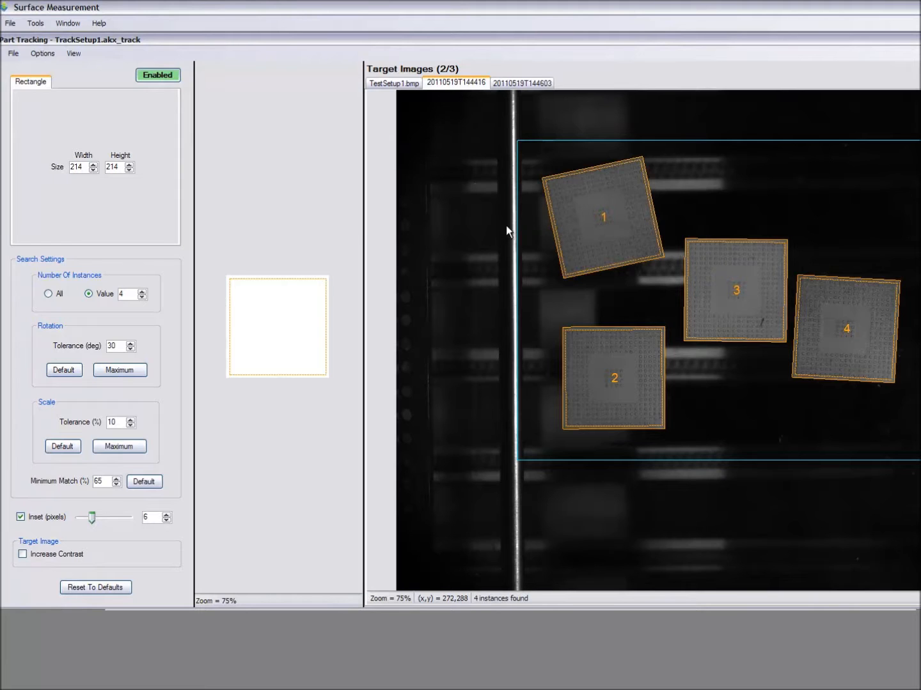
- Set the number of instances to All and search the displayed target image
{"action": "left_click", "coordinate": [84, 167]}
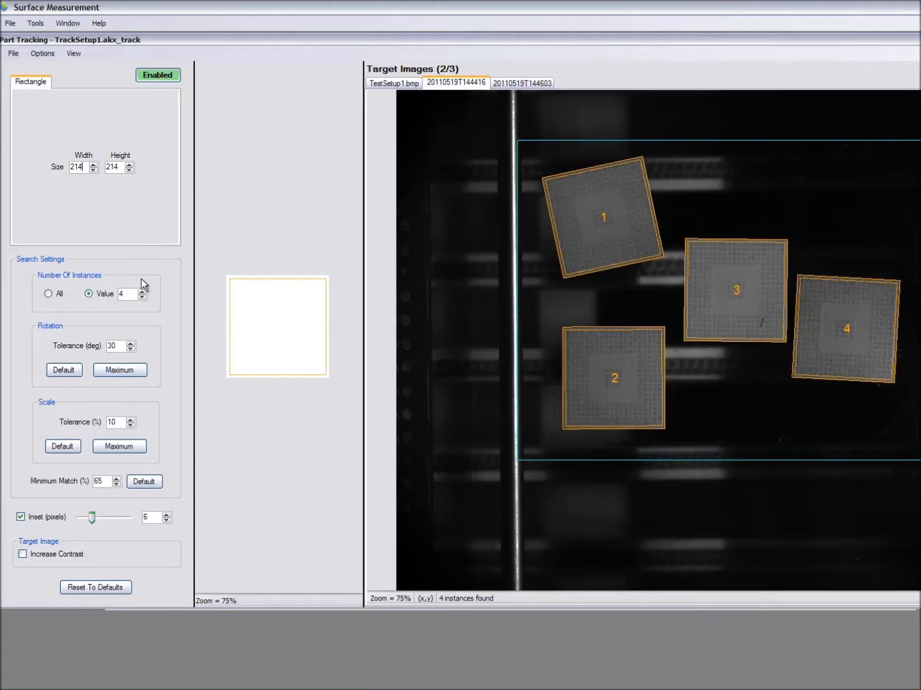
{"action": "left_click", "coordinate": [49, 294]}
{"action": "right_click", "coordinate": [565, 307]}
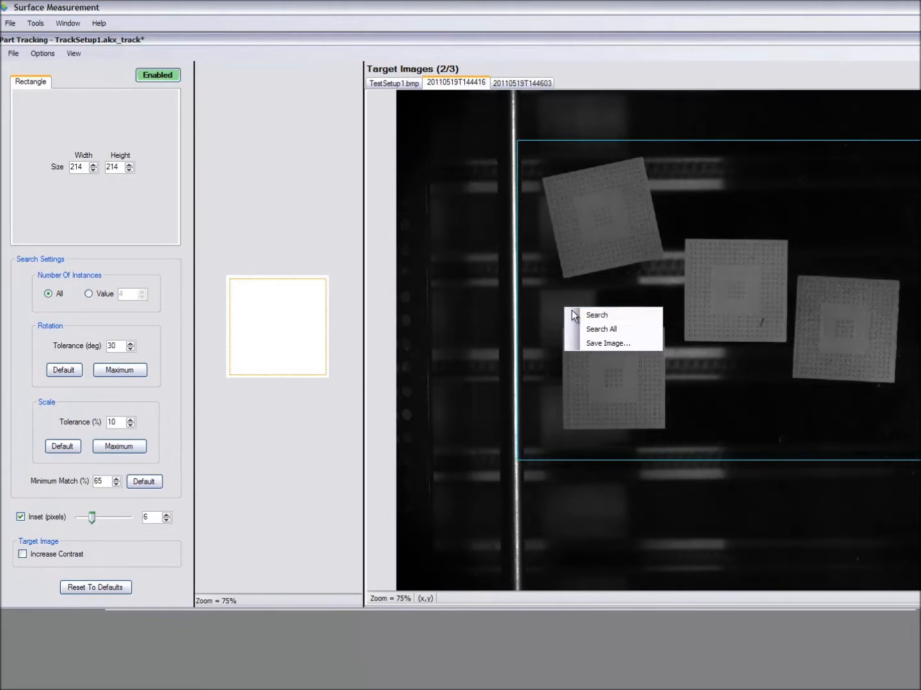
{"action": "left_click", "coordinate": [572, 312]}
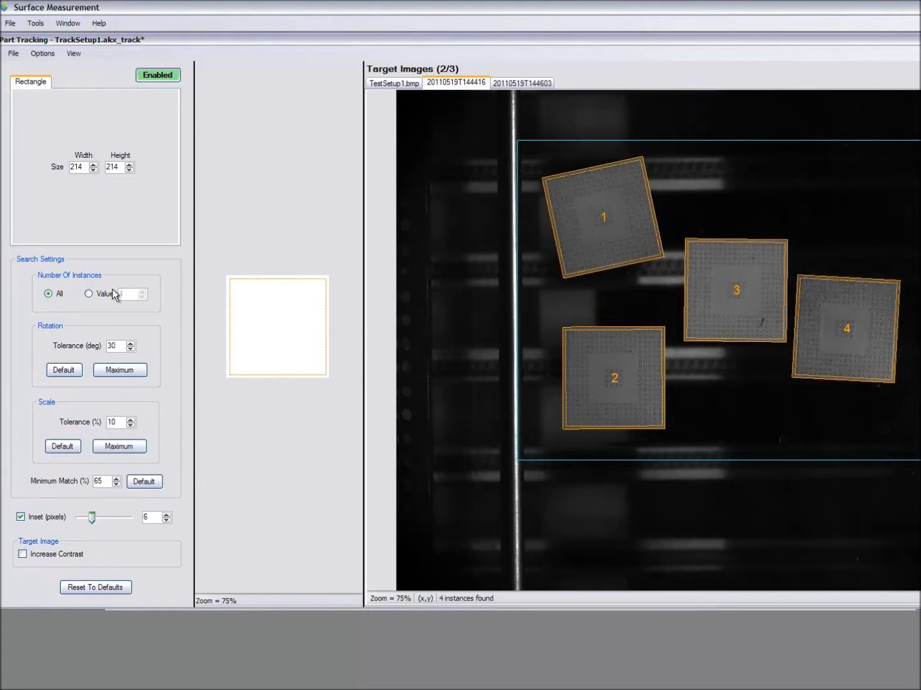
- Limit the number of instances to 2 and search the displayed target image
{"action": "left_click", "coordinate": [89, 293]}
{"action": "type", "text": "2"}
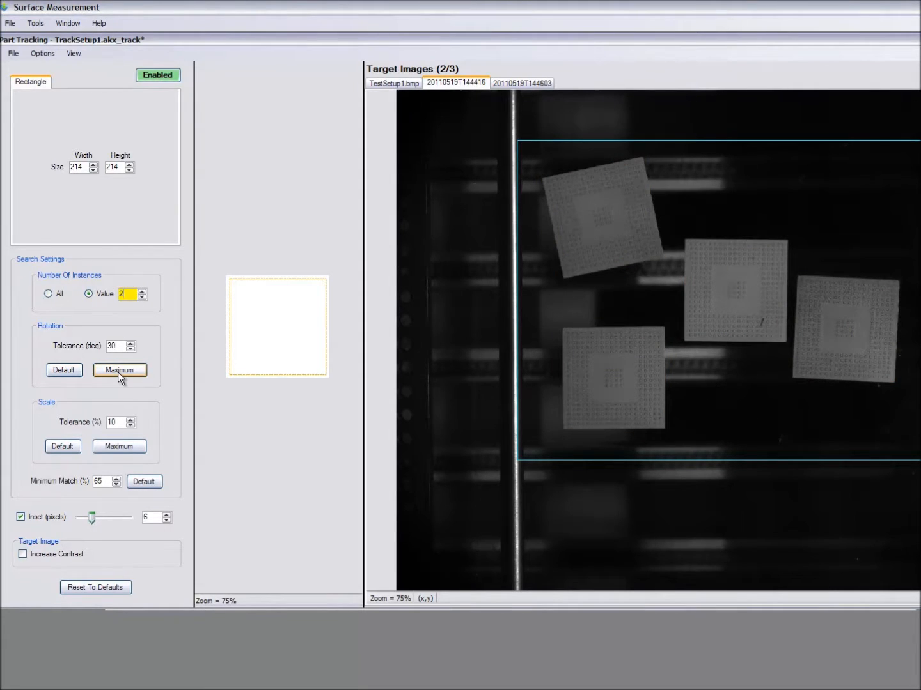
{"action": "right_click", "coordinate": [540, 263]}
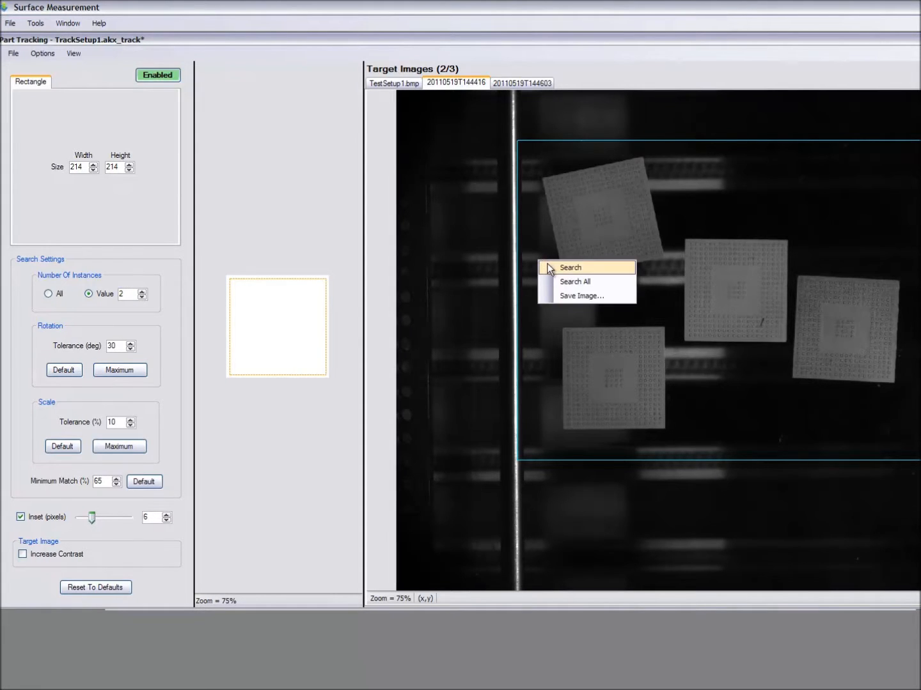
{"action": "left_click", "coordinate": [547, 264]}
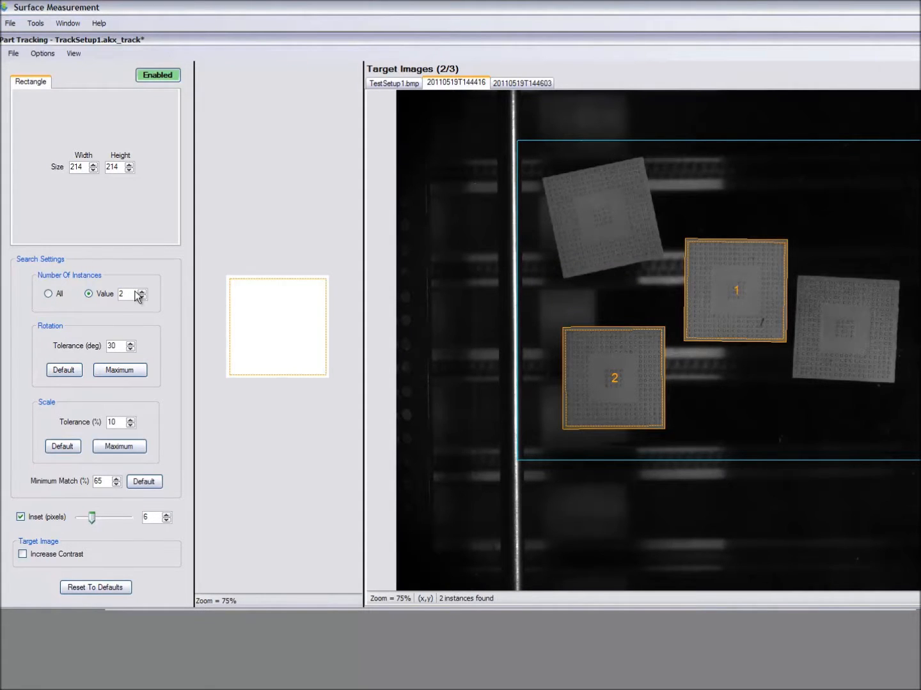
- Set the number of instances to 5 and search the displayed target image
{"action": "left_click_drag", "start_coordinate": [130, 294], "coordinate": [112, 294]}
{"action": "type", "text": "5"}
{"action": "left_click", "coordinate": [124, 376]}
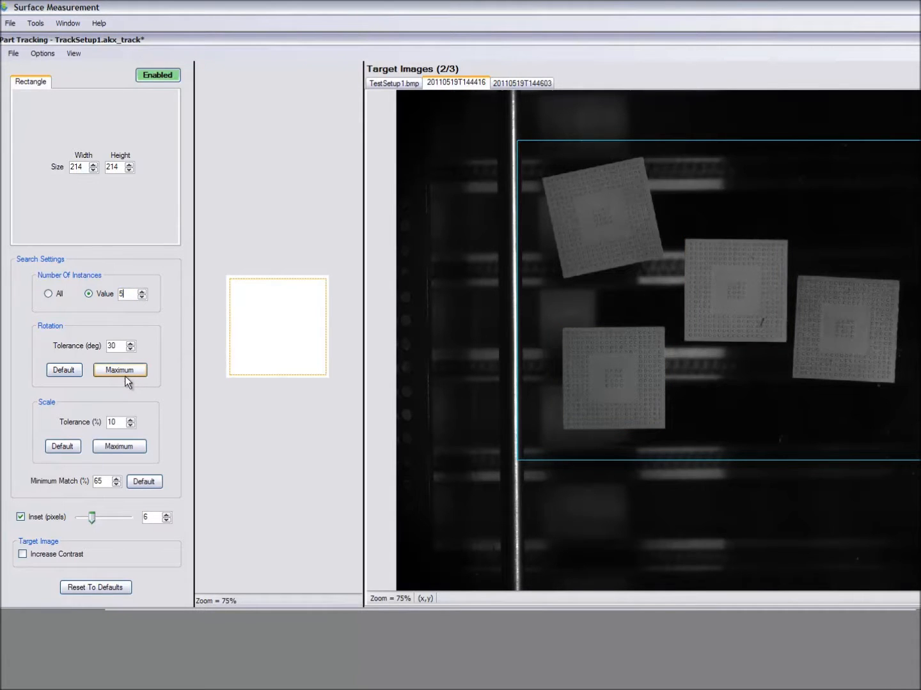
{"action": "right_click", "coordinate": [559, 232]}
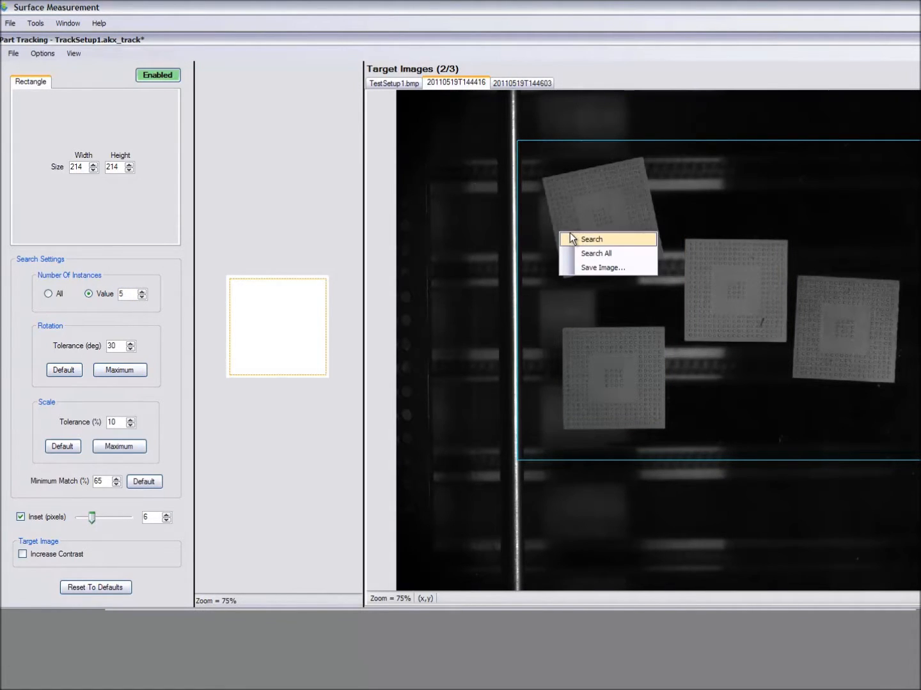
{"action": "left_click", "coordinate": [569, 239]}
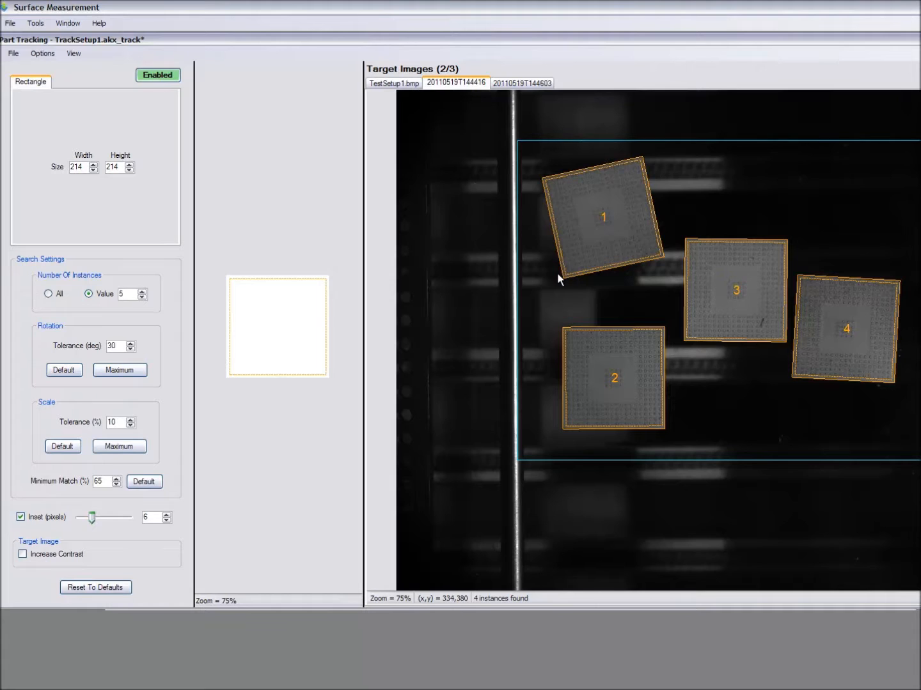
- Search the displayed target image for all instances with a rotation tolerance of 0 degrees
{"action": "left_click", "coordinate": [48, 293]}
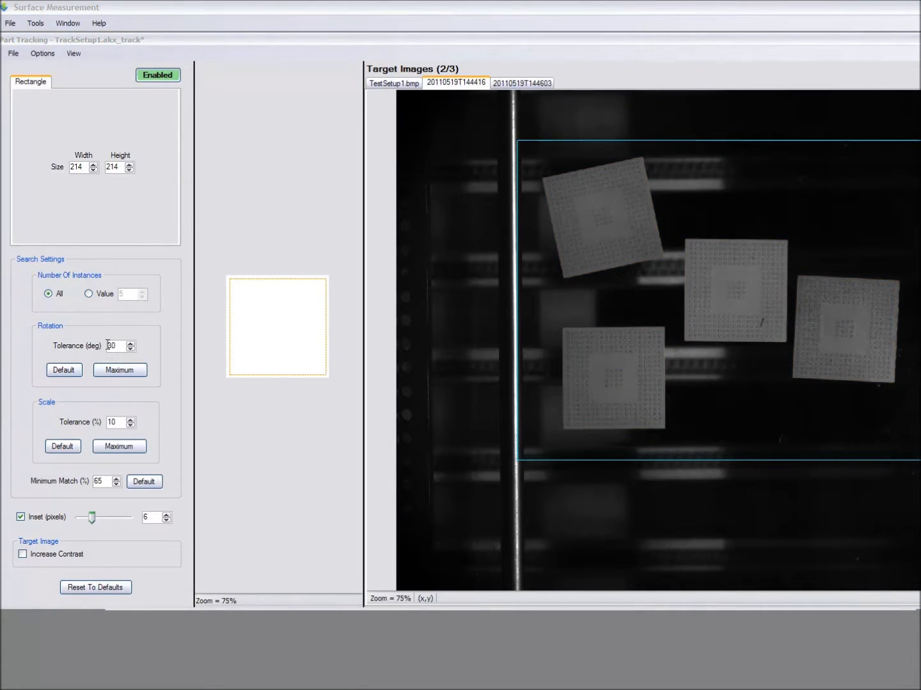
{"action": "left_click_drag", "start_coordinate": [118, 345], "coordinate": [103, 345]}
{"action": "key", "text": "BackSpace"}
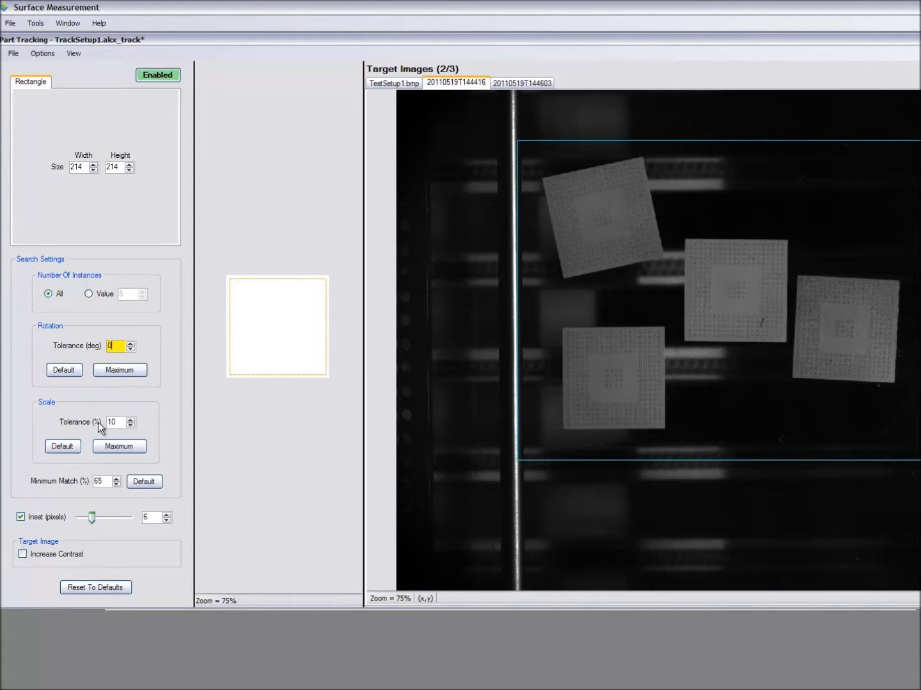
{"action": "type", "text": "0"}
{"action": "right_click", "coordinate": [549, 295]}
{"action": "left_click", "coordinate": [570, 301]}
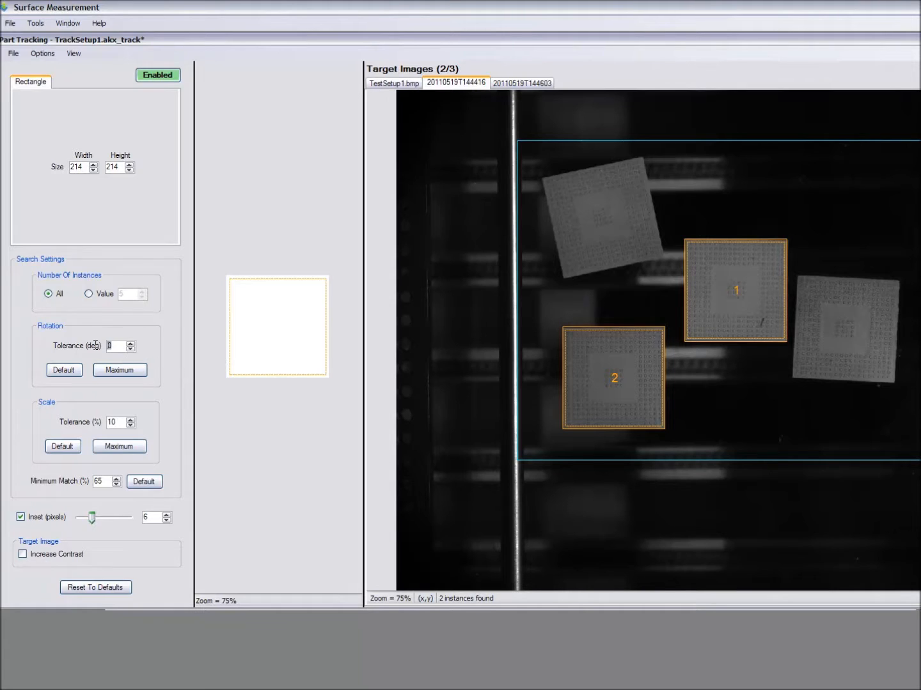
- Set the rotation tolerance to 5 degrees and search the displayed target image
{"action": "type", "text": "5"}
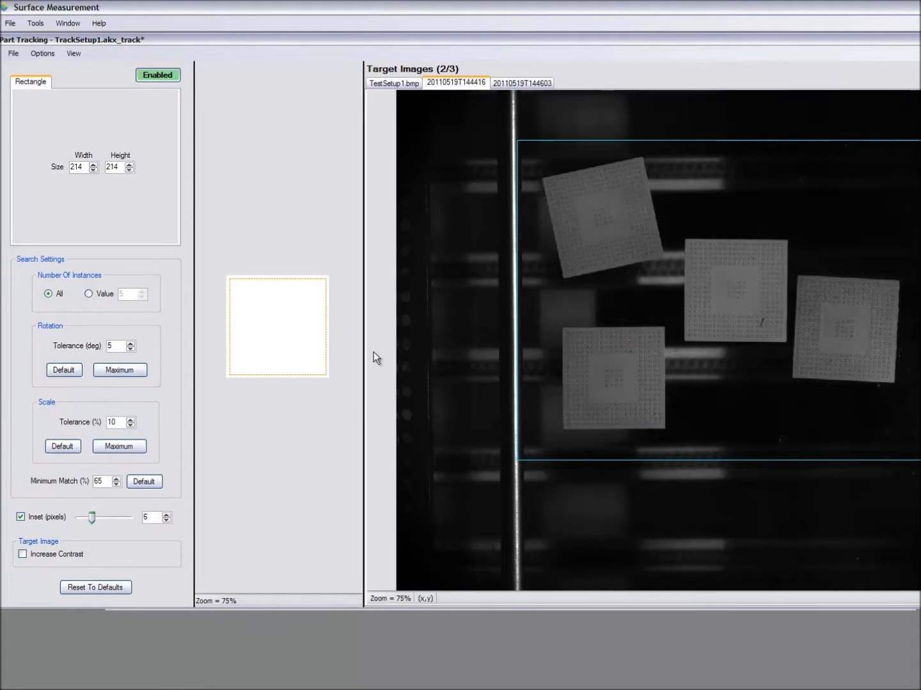
{"action": "right_click", "coordinate": [583, 311]}
{"action": "left_click", "coordinate": [601, 315]}
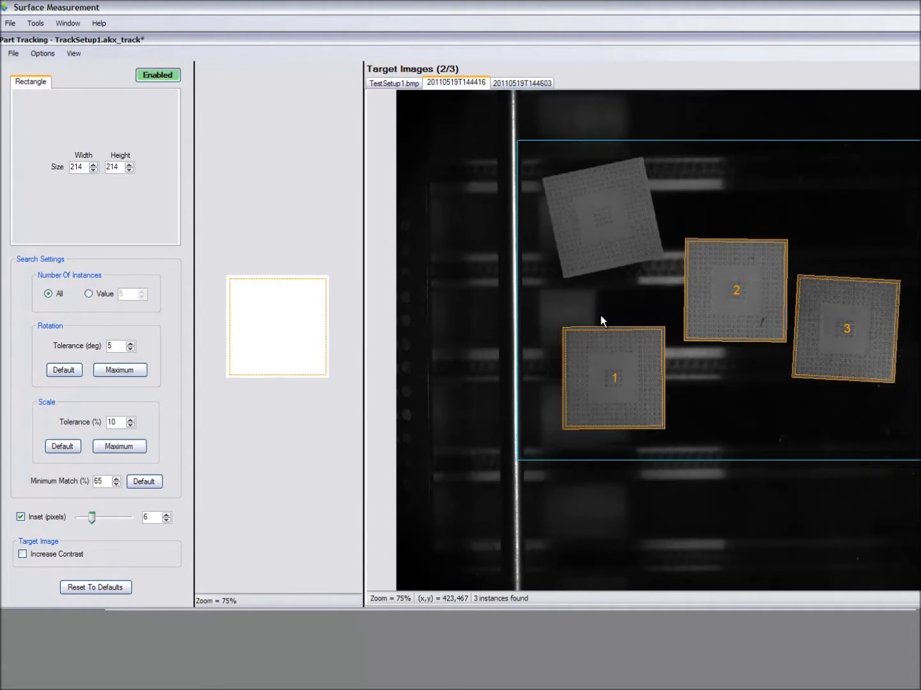
- Raise the rotation tolerance to 10 degrees and search the displayed target image
{"action": "left_click", "coordinate": [129, 343]}
{"action": "left_click", "coordinate": [130, 343]}
{"action": "left_click", "coordinate": [129, 343]}
{"action": "left_click", "coordinate": [130, 343]}
{"action": "left_click", "coordinate": [130, 343]}
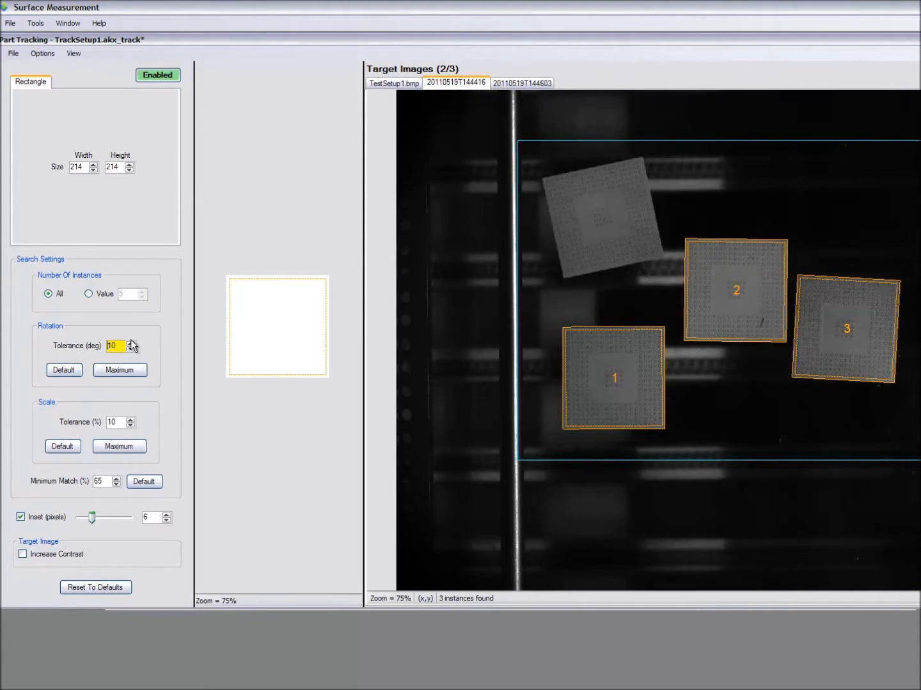
{"action": "right_click", "coordinate": [604, 321]}
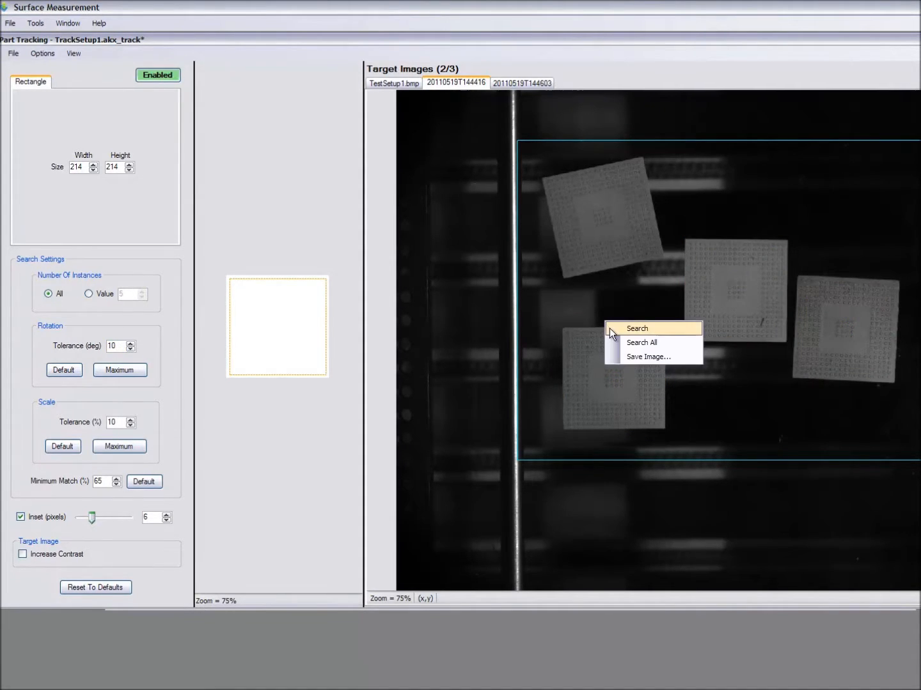
{"action": "left_click", "coordinate": [608, 328]}
- Raise the rotation tolerance to 13 degrees and search the displayed target image
{"action": "left_click", "coordinate": [130, 343]}
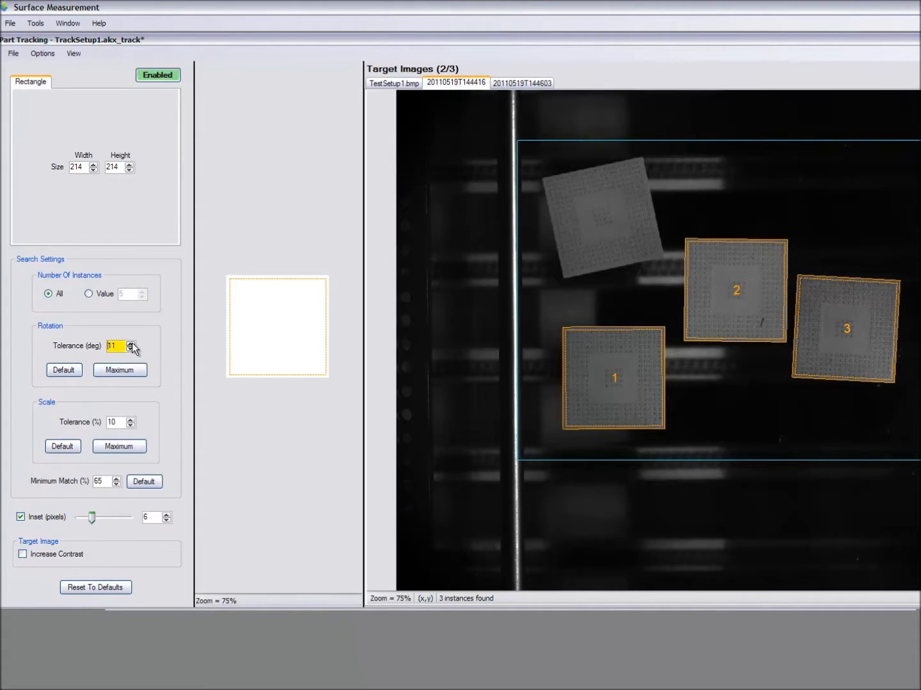
{"action": "right_click", "coordinate": [539, 314]}
{"action": "left_click", "coordinate": [545, 318]}
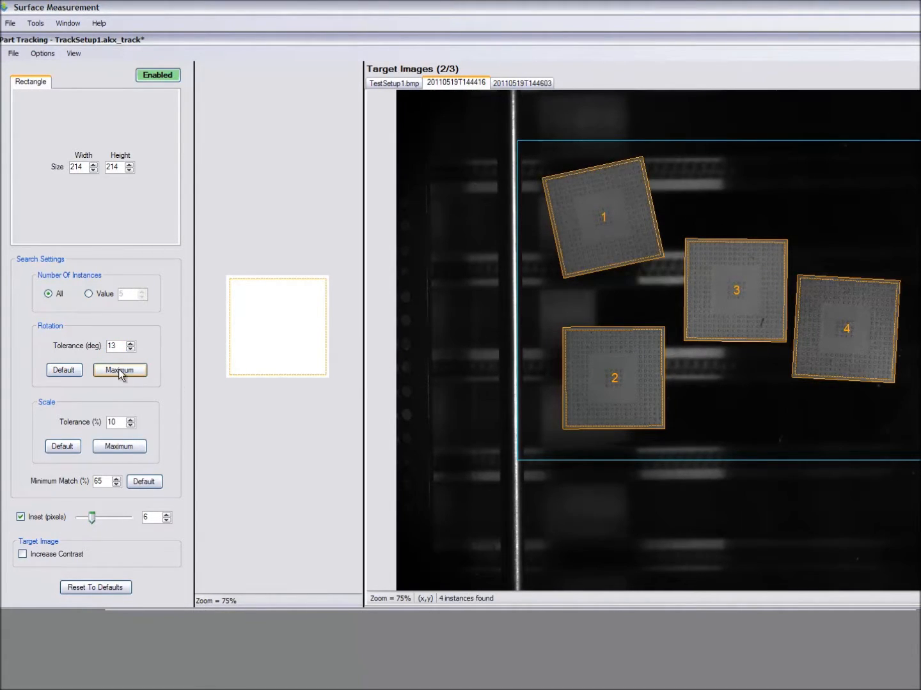
- Search the displayed target image with the maximum rotation tolerance of 30 degrees and a scale tolerance of 0%
{"action": "left_click", "coordinate": [119, 369]}
{"action": "left_click", "coordinate": [119, 369]}
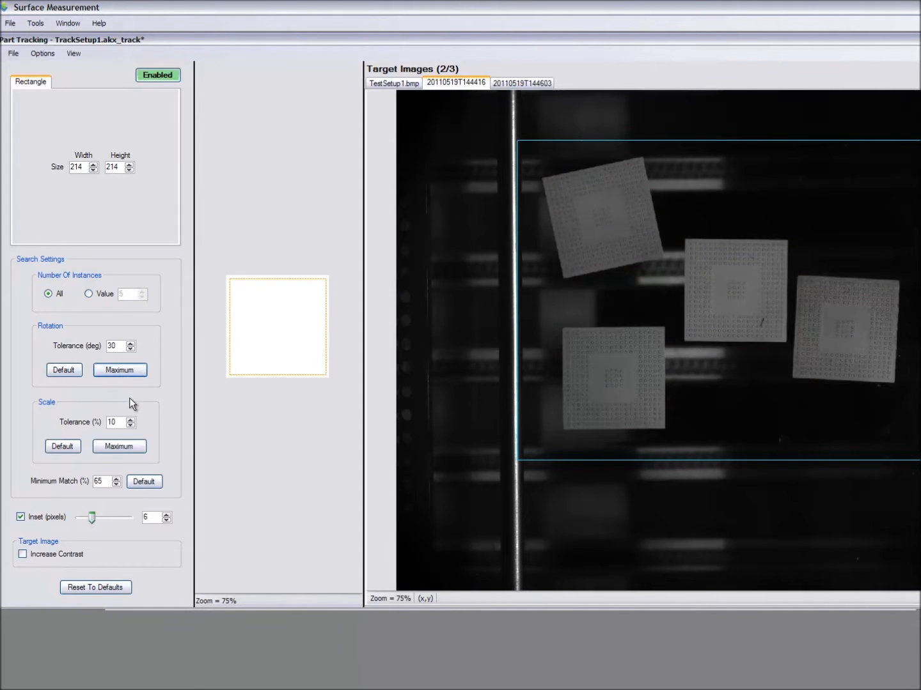
{"action": "left_click", "coordinate": [118, 444]}
{"action": "right_click", "coordinate": [586, 334]}
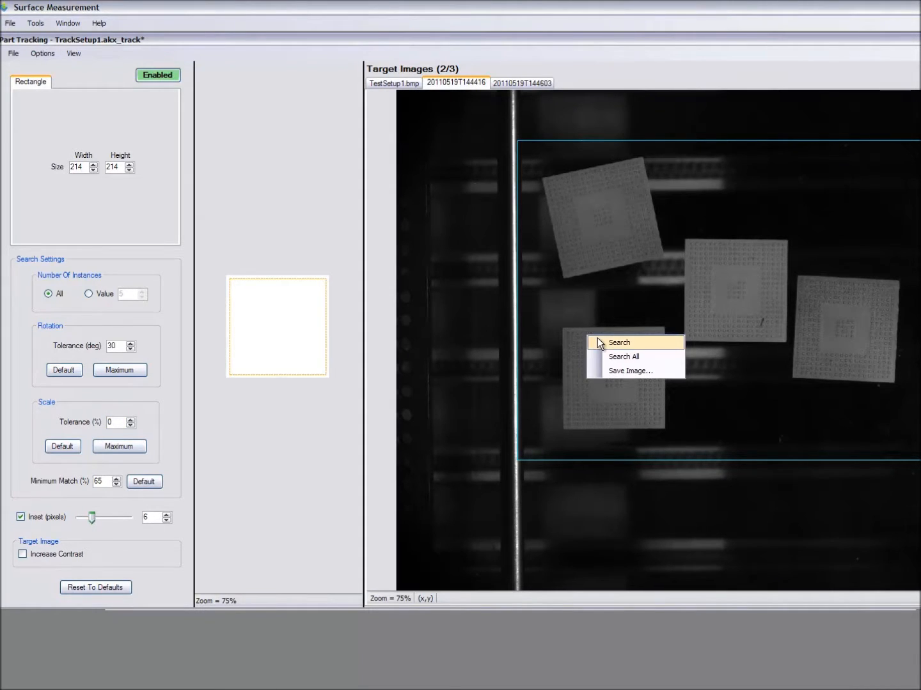
{"action": "left_click", "coordinate": [599, 343]}
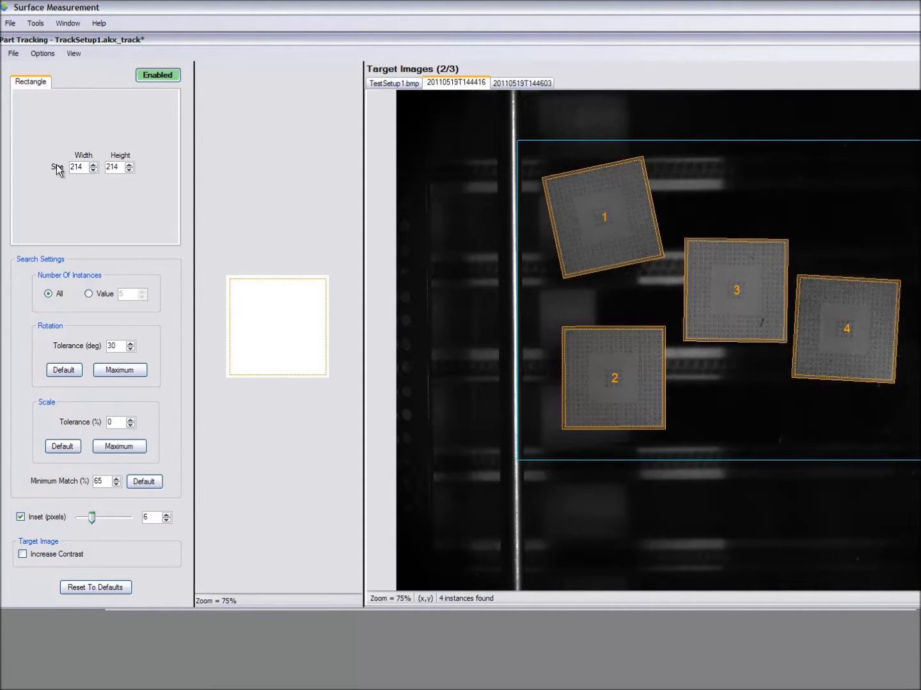
- Set the rectangle model's width and height to 225 and search the displayed target image
{"action": "left_click_drag", "start_coordinate": [85, 166], "coordinate": [65, 167]}
{"action": "type", "text": "225"}
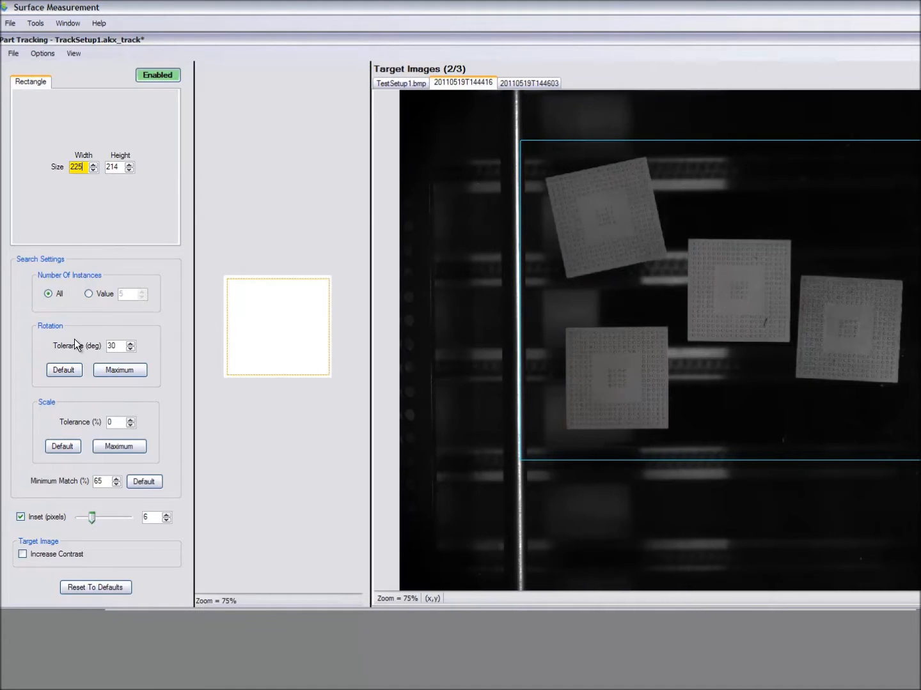
{"action": "key", "text": "Tab"}
{"action": "type", "text": "225"}
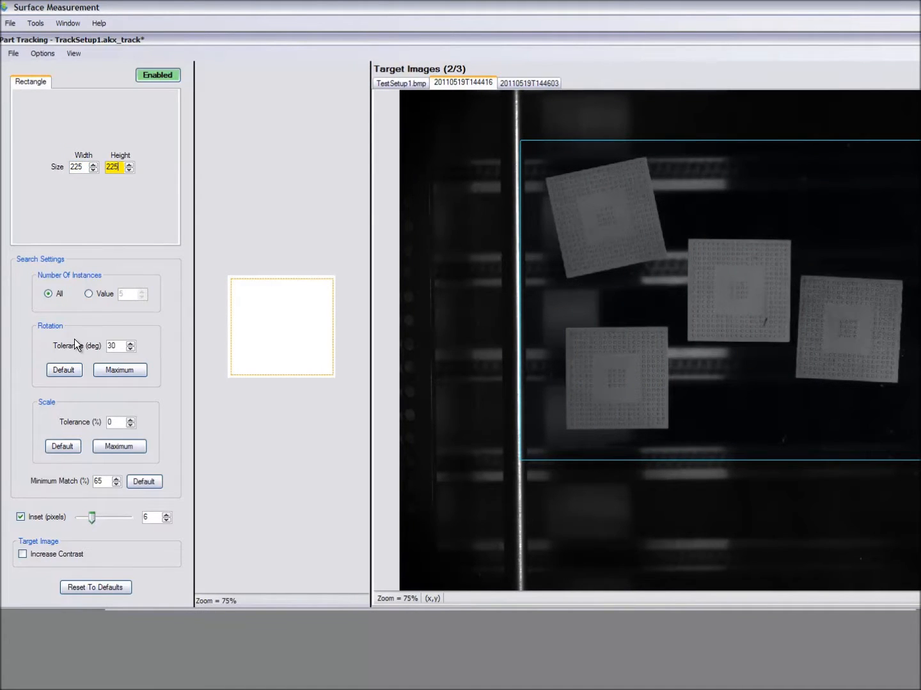
{"action": "right_click", "coordinate": [584, 289]}
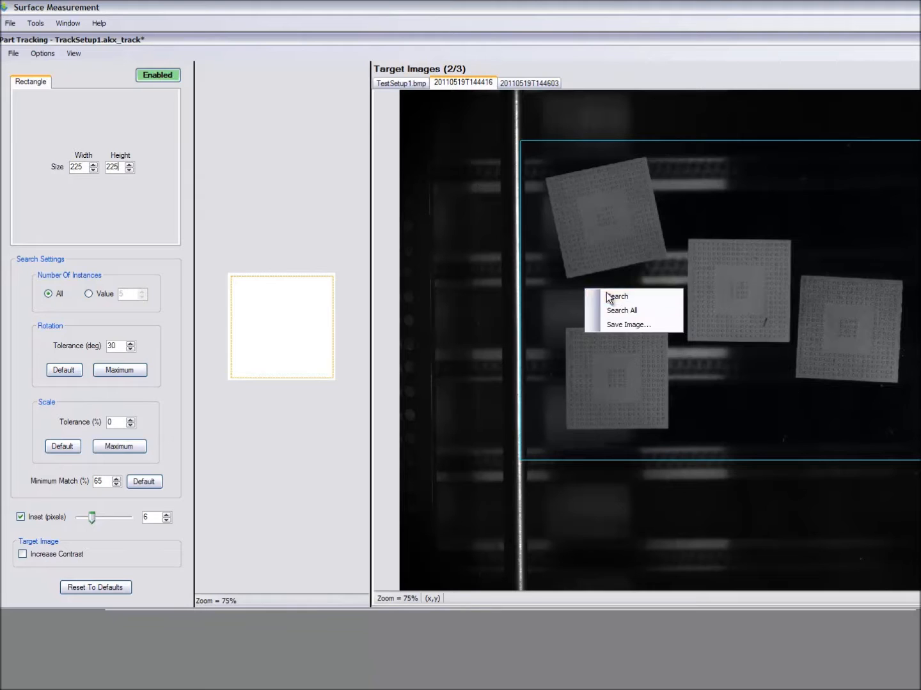
{"action": "left_click", "coordinate": [608, 296]}
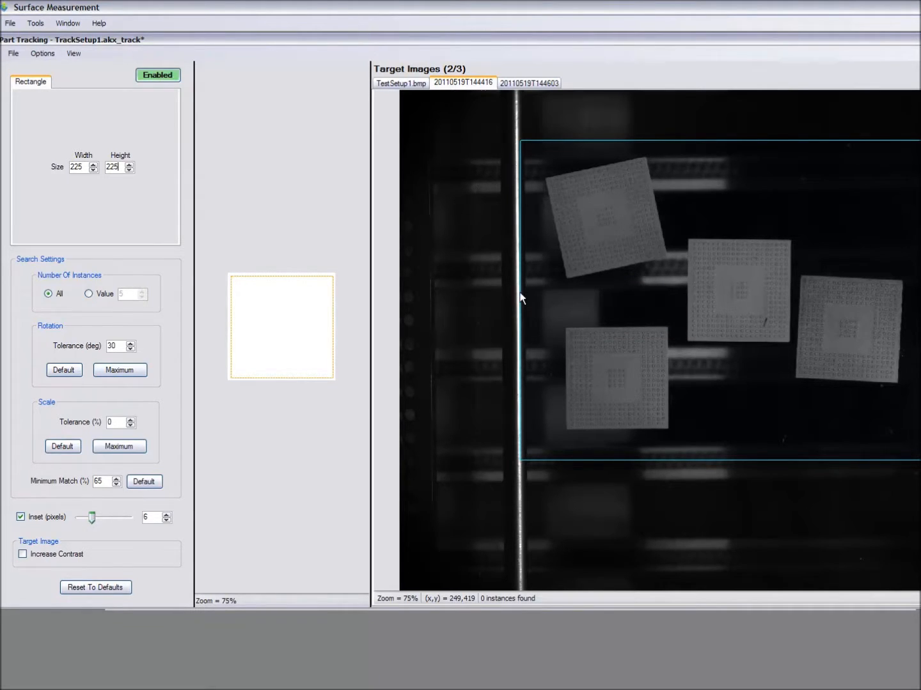
- Set the scale tolerance to its maximum of 10% and search the displayed target image
{"action": "left_click", "coordinate": [115, 447]}
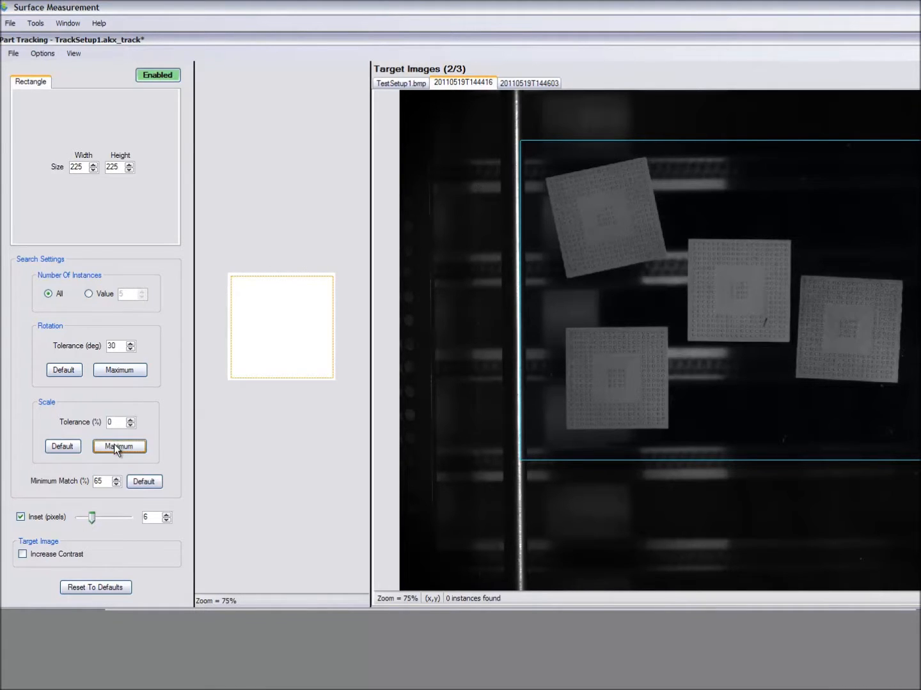
{"action": "right_click", "coordinate": [614, 330]}
{"action": "left_click", "coordinate": [631, 335]}
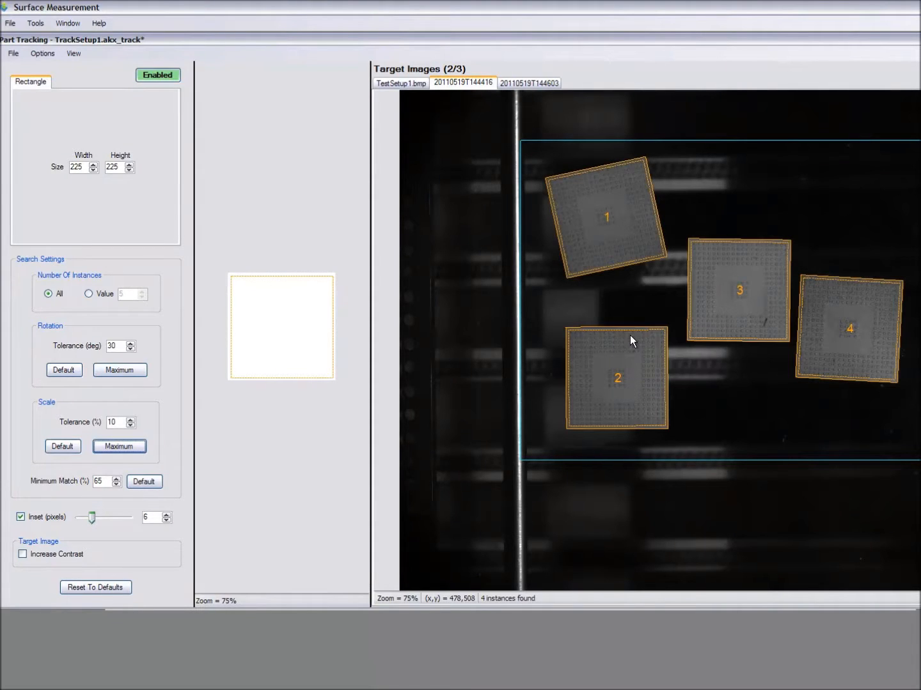
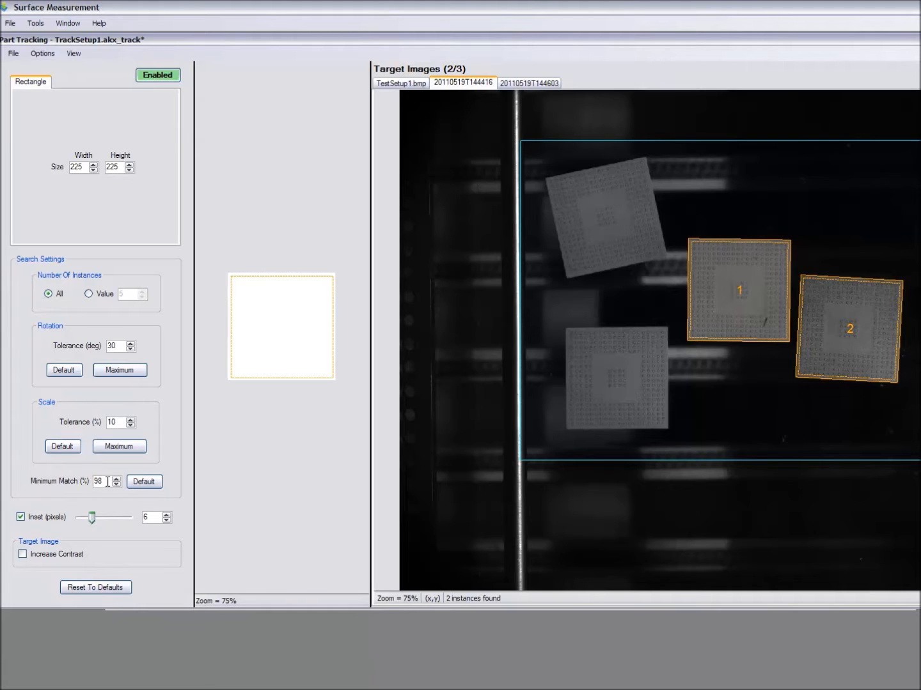
- Set the minimum match to 30% and search the displayed target image
{"action": "type", "text": "30"}
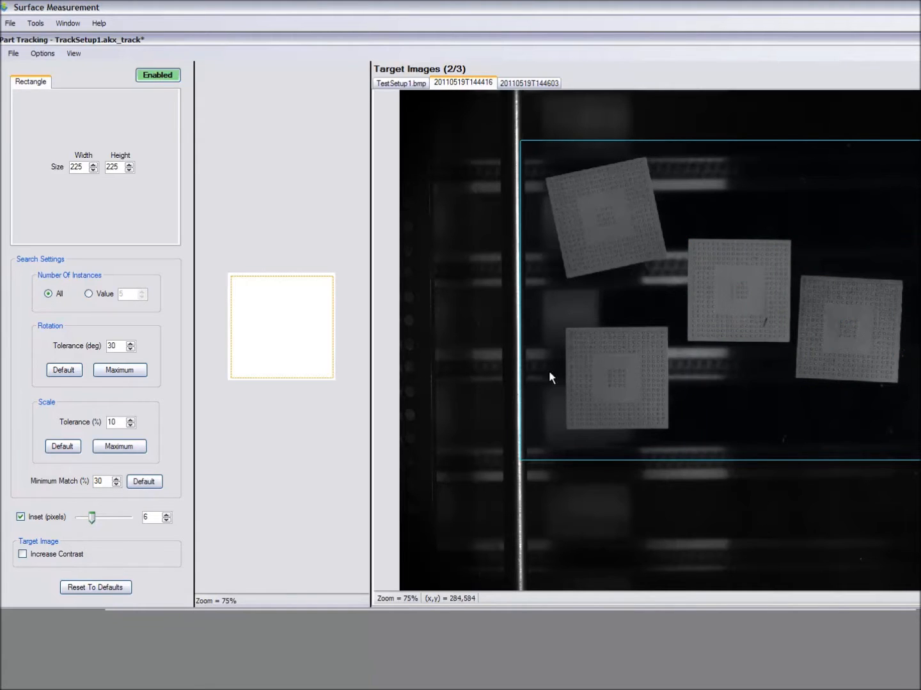
{"action": "right_click", "coordinate": [720, 373]}
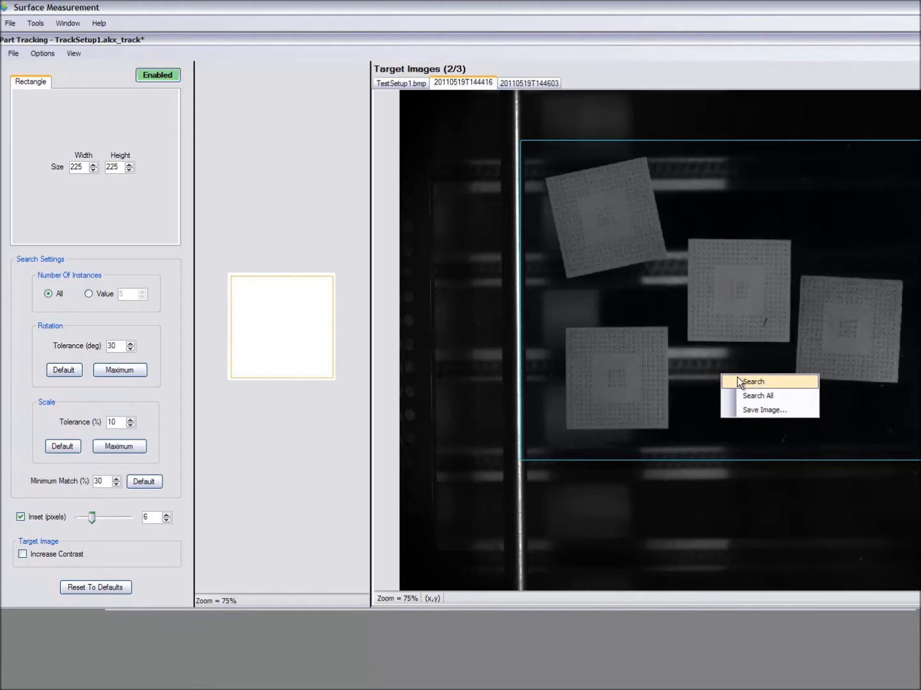
{"action": "left_click", "coordinate": [739, 383]}
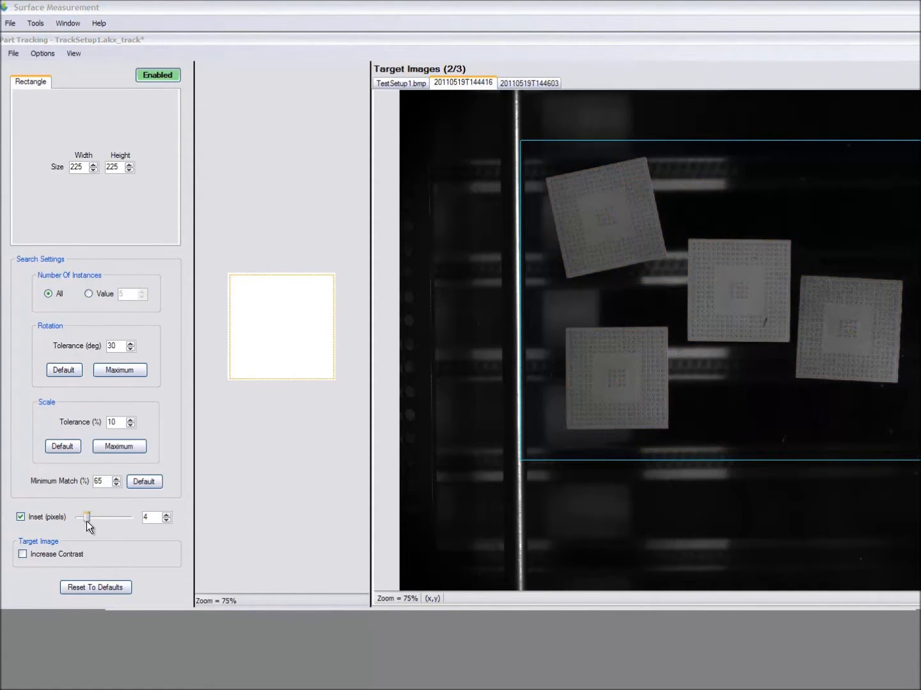
- Set the inset to 13 pixels and search the displayed target image
{"action": "left_click_drag", "start_coordinate": [86, 521], "coordinate": [113, 521]}
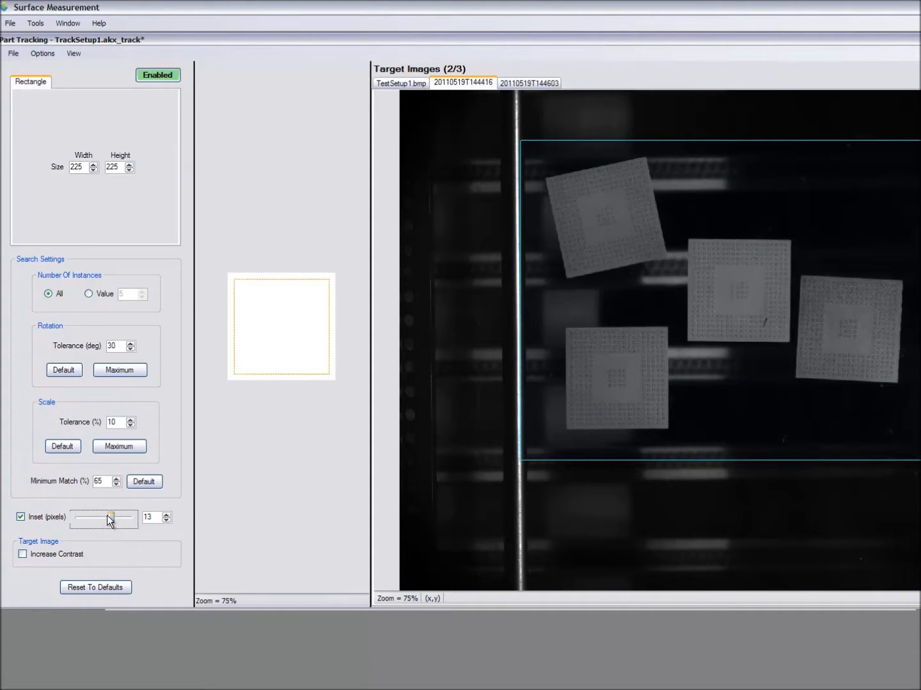
{"action": "right_click", "coordinate": [585, 357]}
{"action": "left_click", "coordinate": [596, 365]}
- Increase the inset to 20 pixels and search the displayed target image
{"action": "left_click", "coordinate": [115, 520]}
{"action": "left_click_drag", "start_coordinate": [115, 520], "coordinate": [131, 519]}
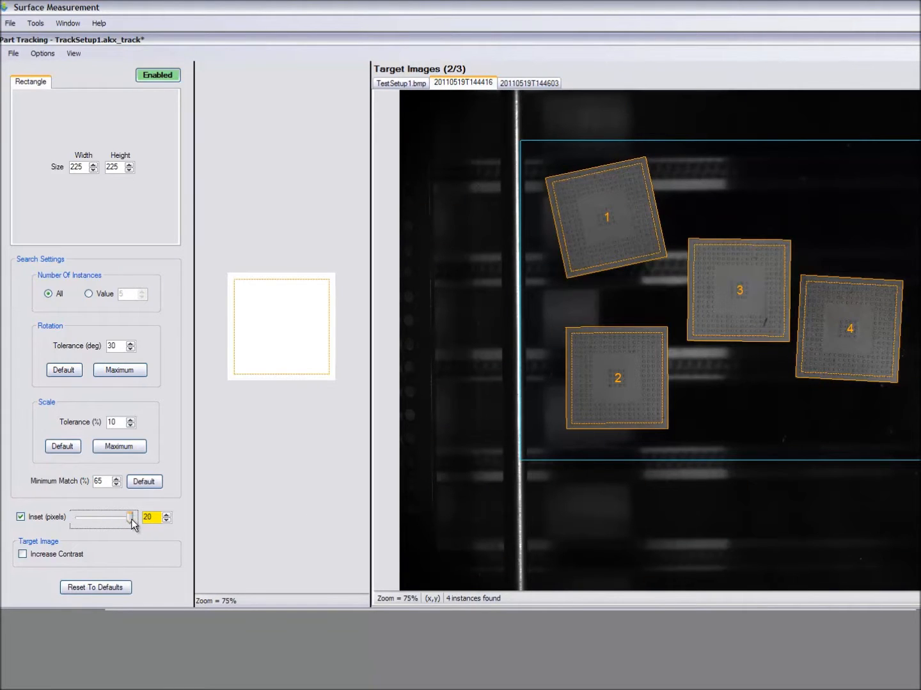
{"action": "right_click", "coordinate": [555, 387]}
{"action": "left_click", "coordinate": [565, 395]}
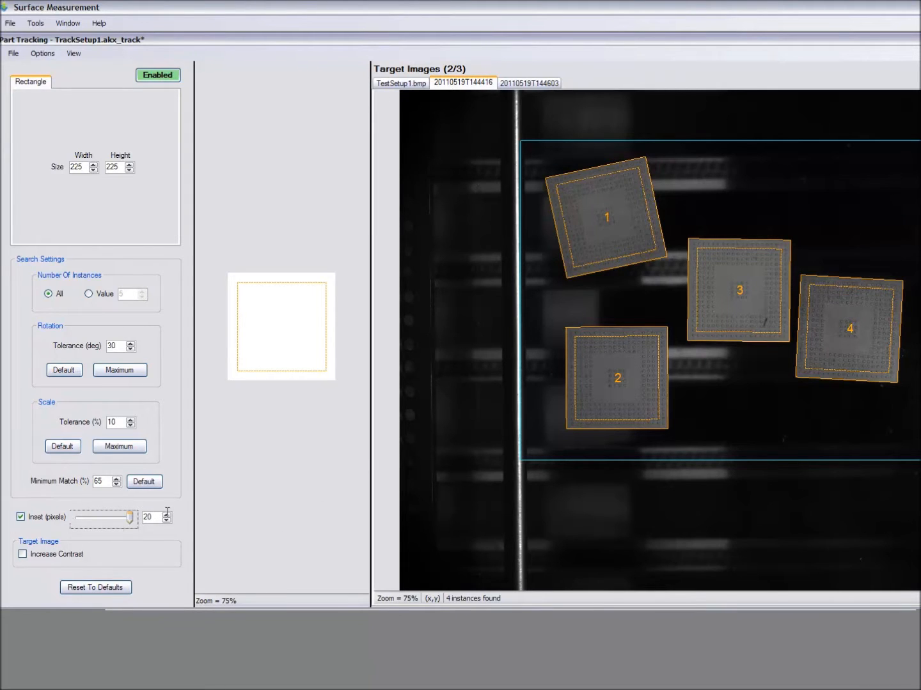
- Turn off the inset and turn on increased contrast for the target image
{"action": "left_click", "coordinate": [28, 518]}
{"action": "left_click", "coordinate": [36, 556]}
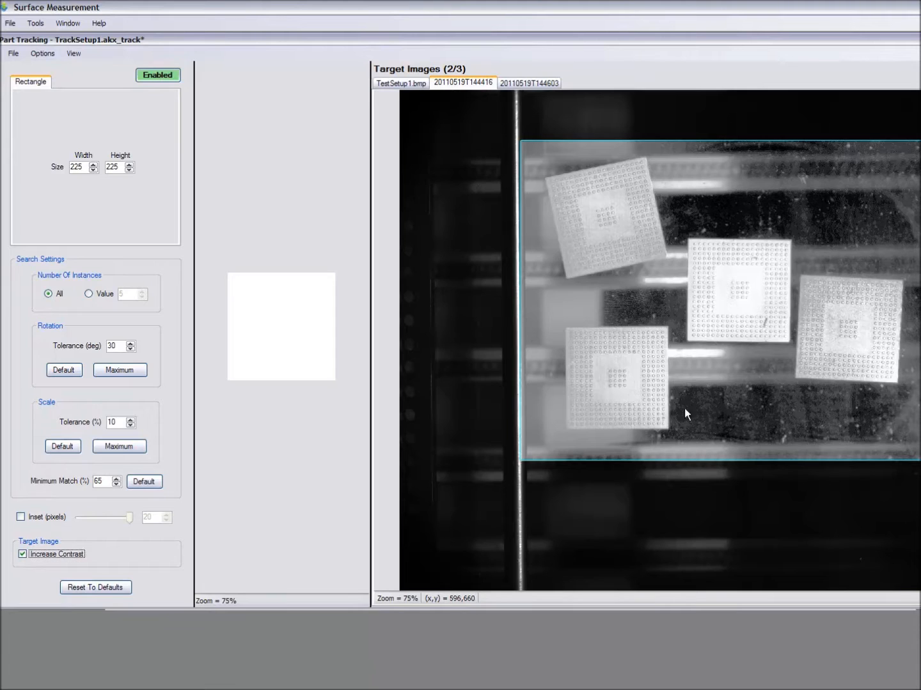
- Turn off increased contrast for the target image and reset all part tracking settings to their defaults
{"action": "left_click", "coordinate": [51, 554]}
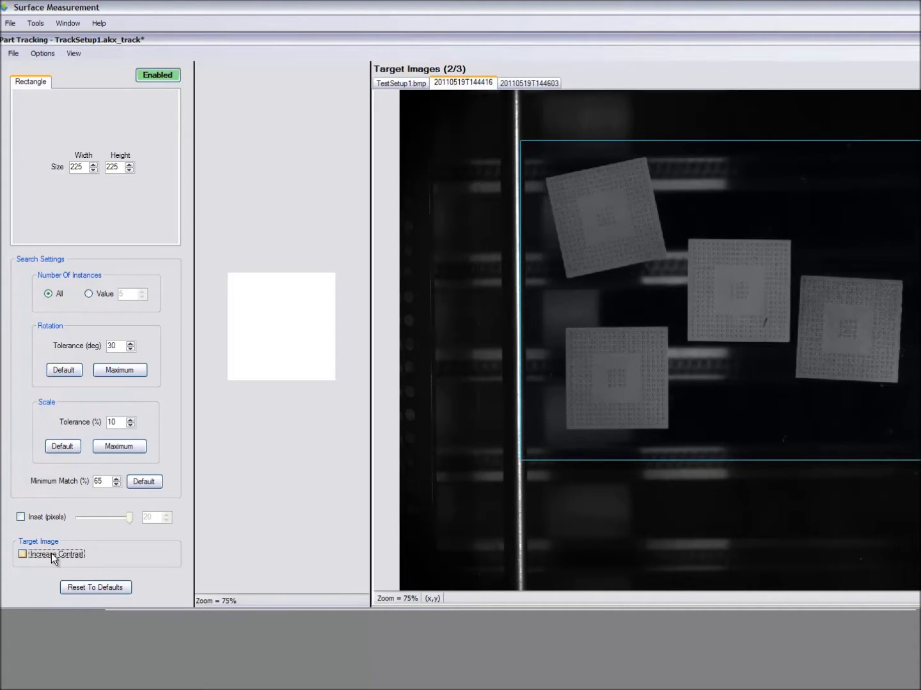
{"action": "left_click", "coordinate": [54, 556]}
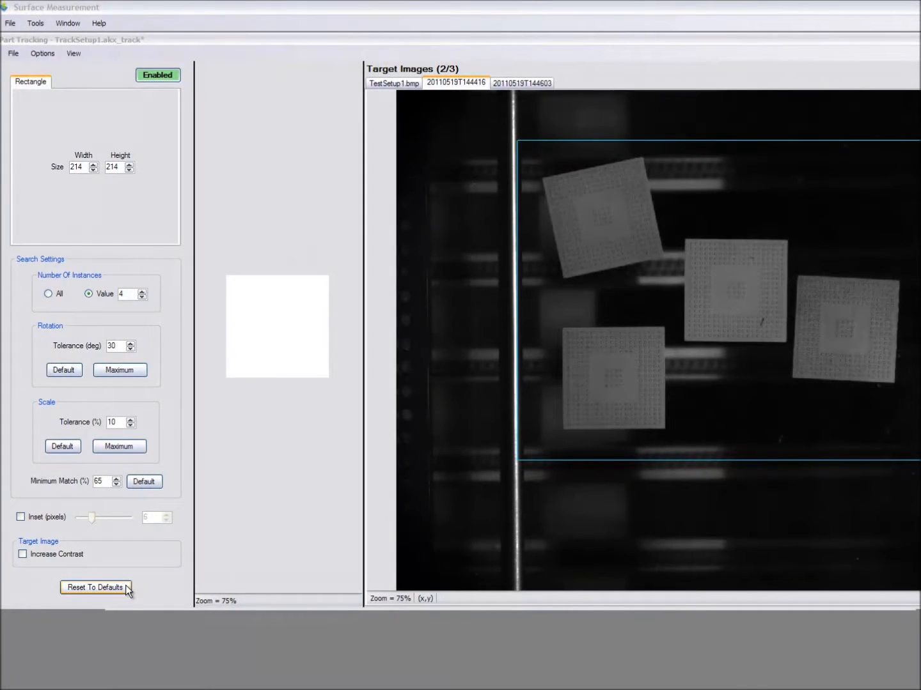
{"action": "left_click", "coordinate": [95, 586]}
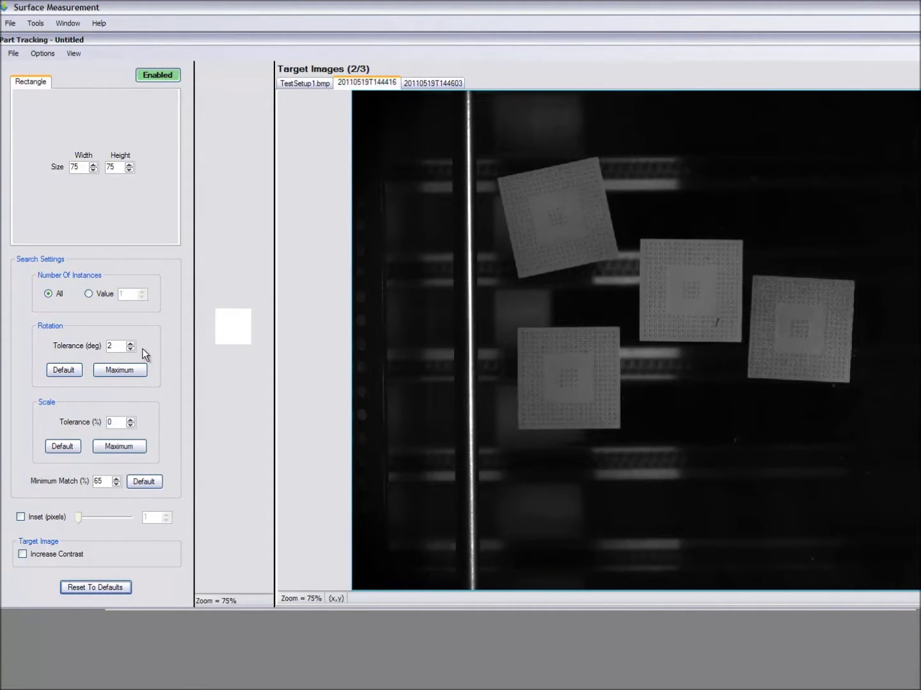
- Search target image 20110519T144603 for the part, and run the search on all loaded target images
{"action": "left_click", "coordinate": [398, 157]}
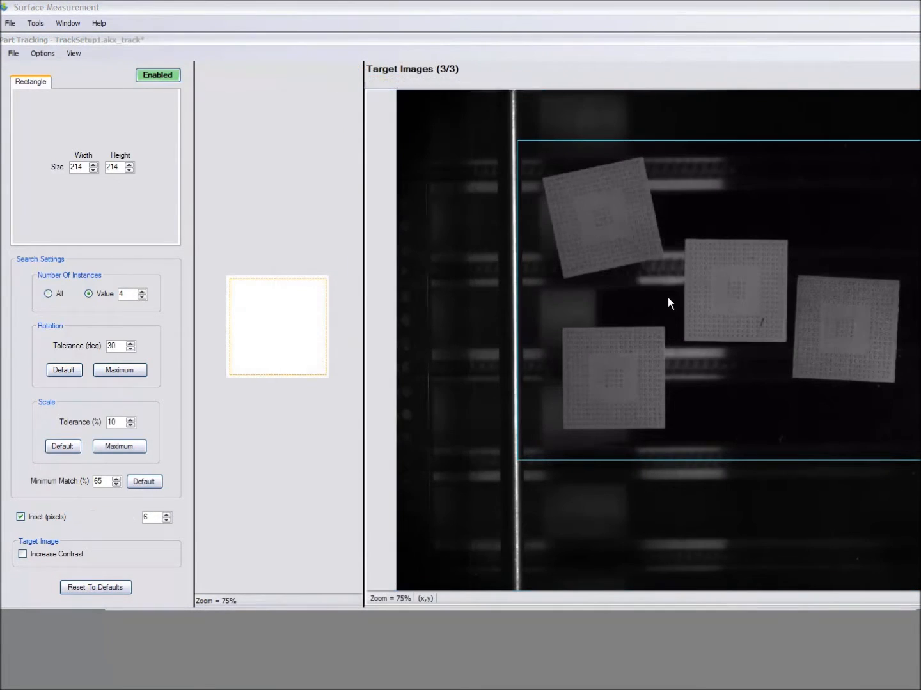
{"action": "right_click", "coordinate": [669, 297]}
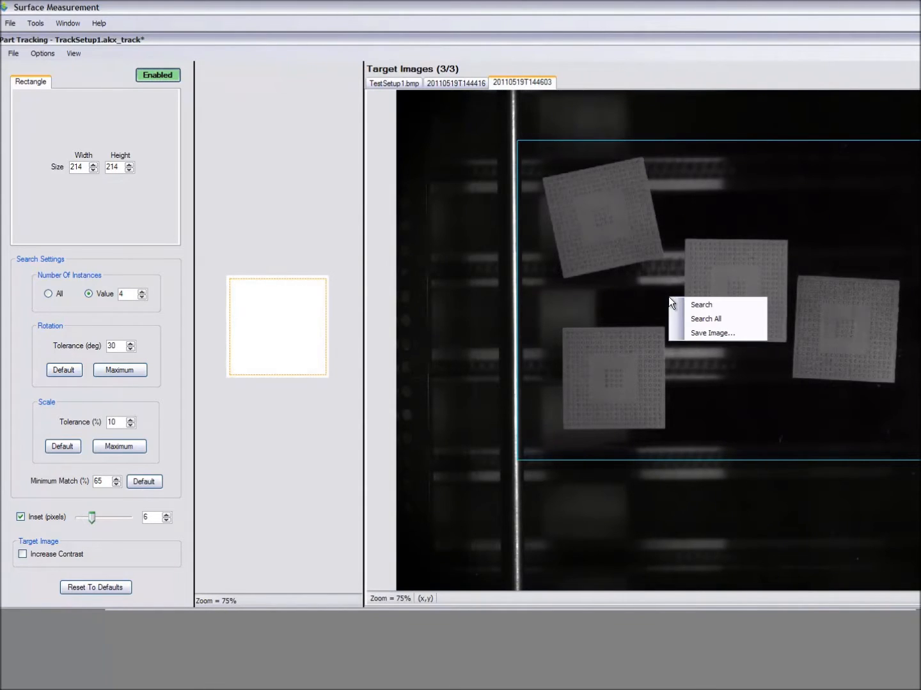
{"action": "left_click", "coordinate": [747, 306]}
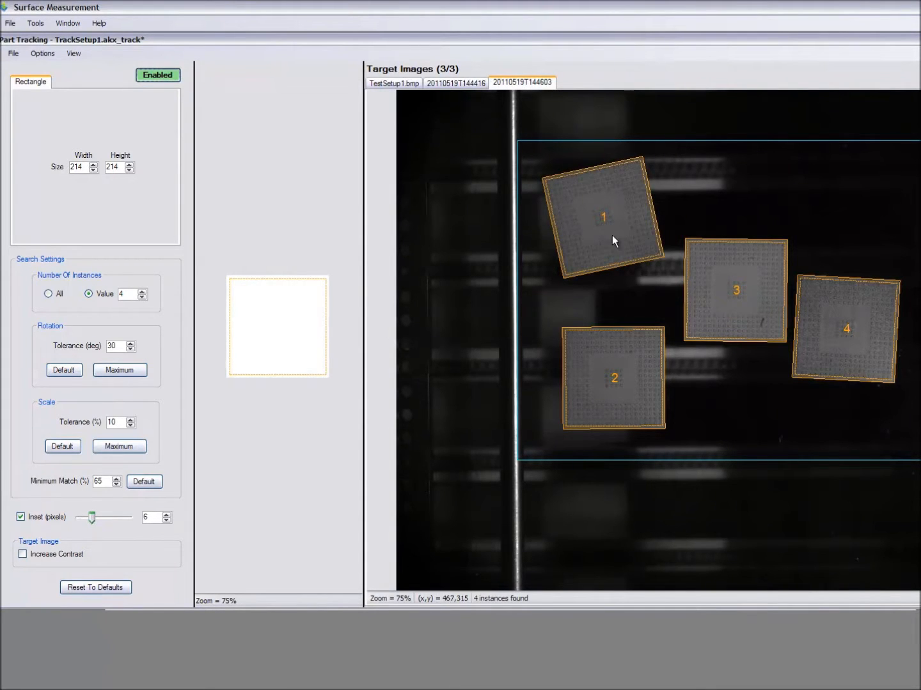
{"action": "right_click", "coordinate": [521, 202]}
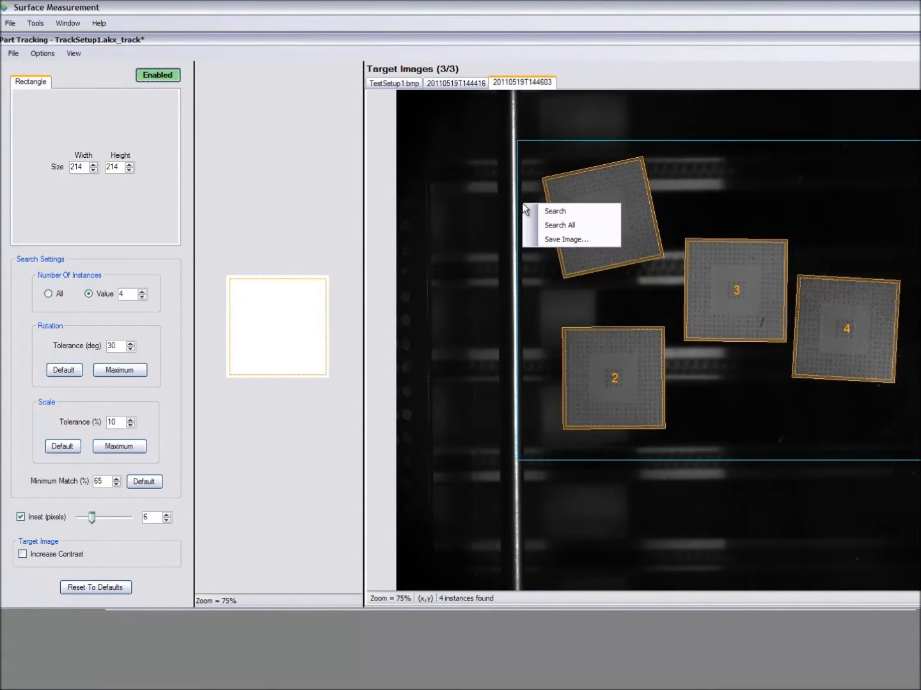
{"action": "left_click", "coordinate": [562, 226]}
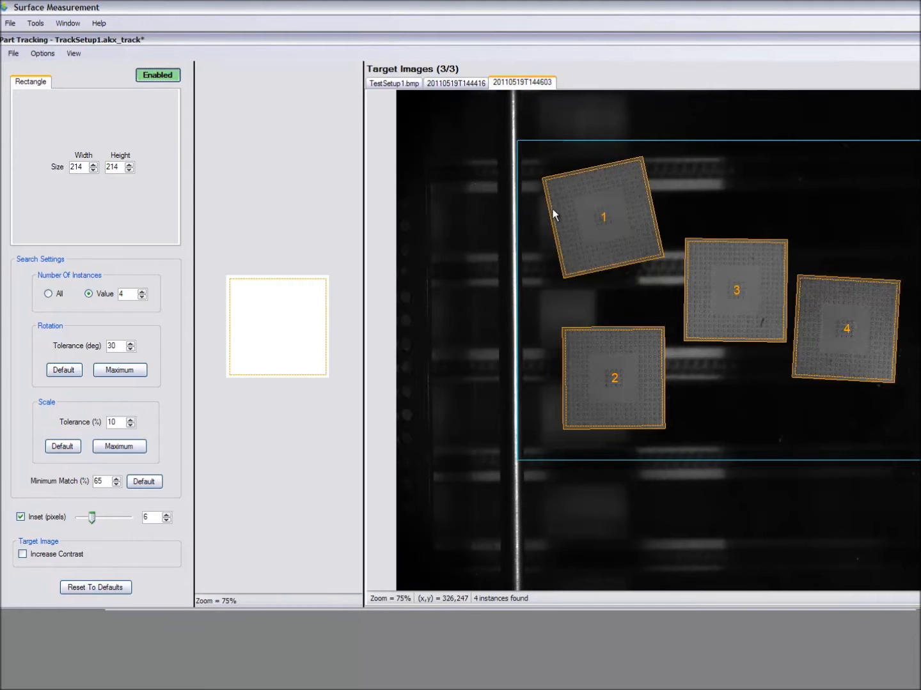
- Review the search results across the target images and close target image 20110519T144416
{"action": "left_click", "coordinate": [469, 86]}
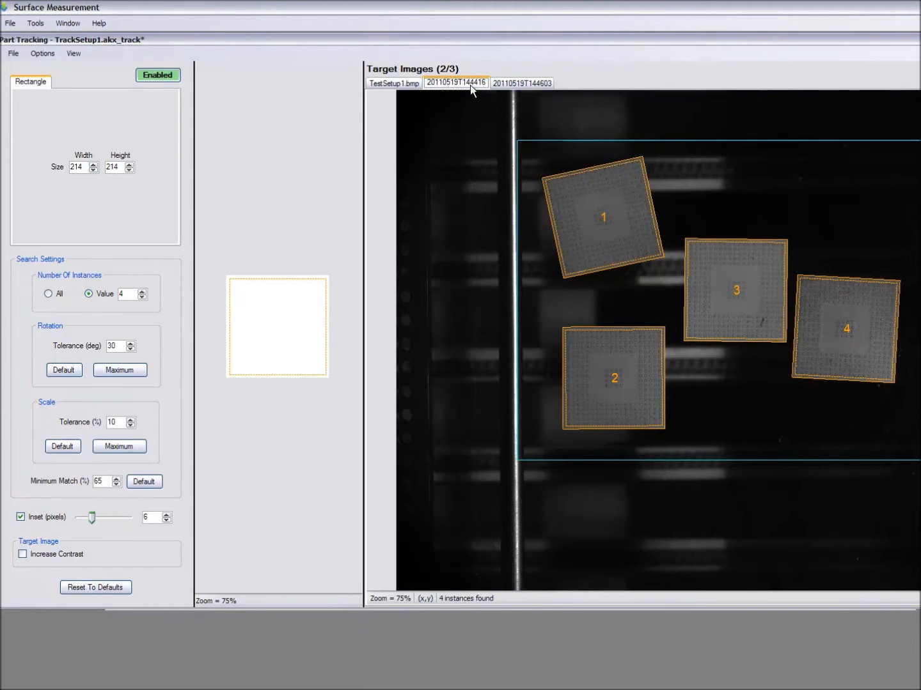
{"action": "left_click", "coordinate": [511, 82]}
{"action": "right_click", "coordinate": [511, 82]}
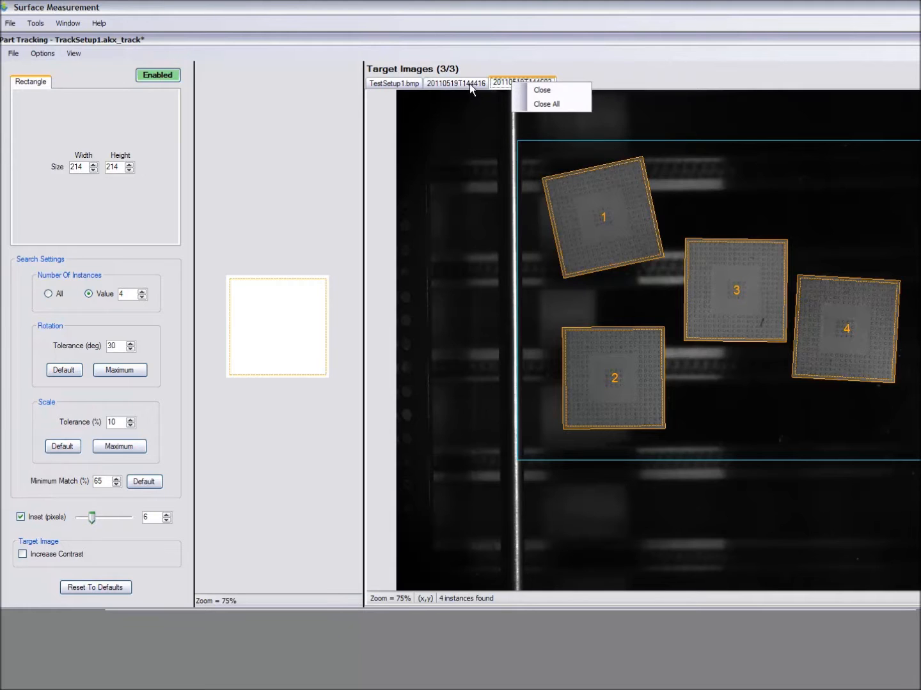
{"action": "right_click", "coordinate": [463, 84]}
{"action": "right_click", "coordinate": [464, 83]}
{"action": "left_click", "coordinate": [484, 92]}
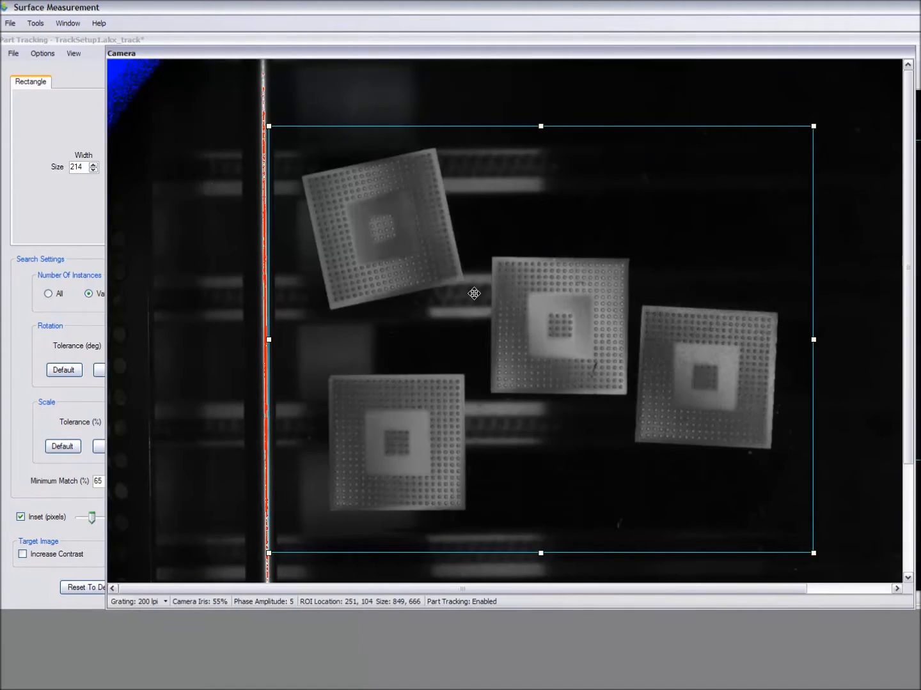
- Move the camera's region of interest to the image's upper-left corner, shrink it, and search the displayed target image
{"action": "left_click_drag", "start_coordinate": [473, 293], "coordinate": [317, 236]}
{"action": "left_click_drag", "start_coordinate": [656, 497], "coordinate": [498, 400]}
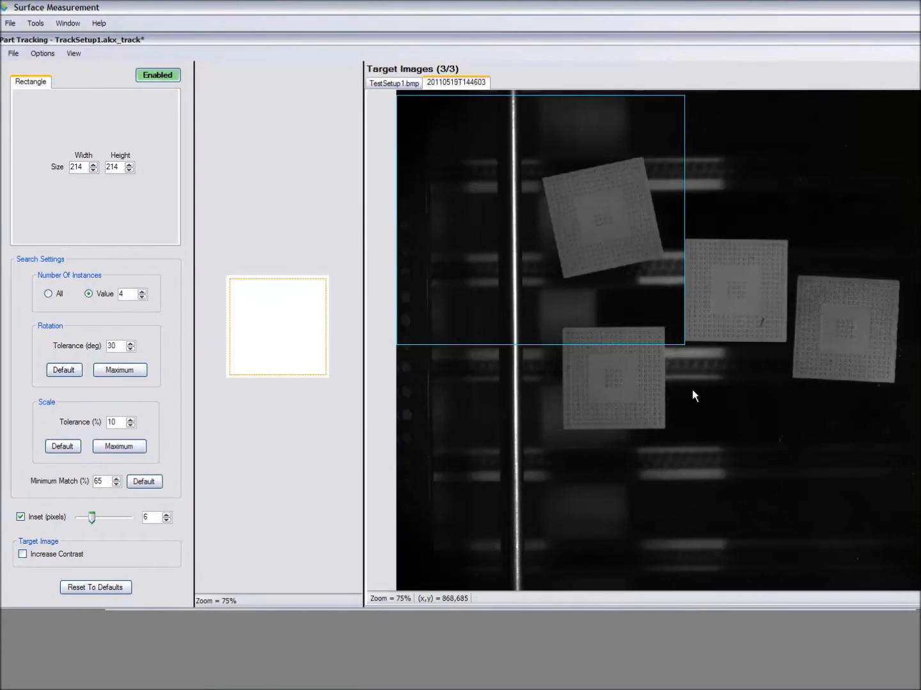
{"action": "right_click", "coordinate": [585, 317]}
{"action": "left_click", "coordinate": [596, 320]}
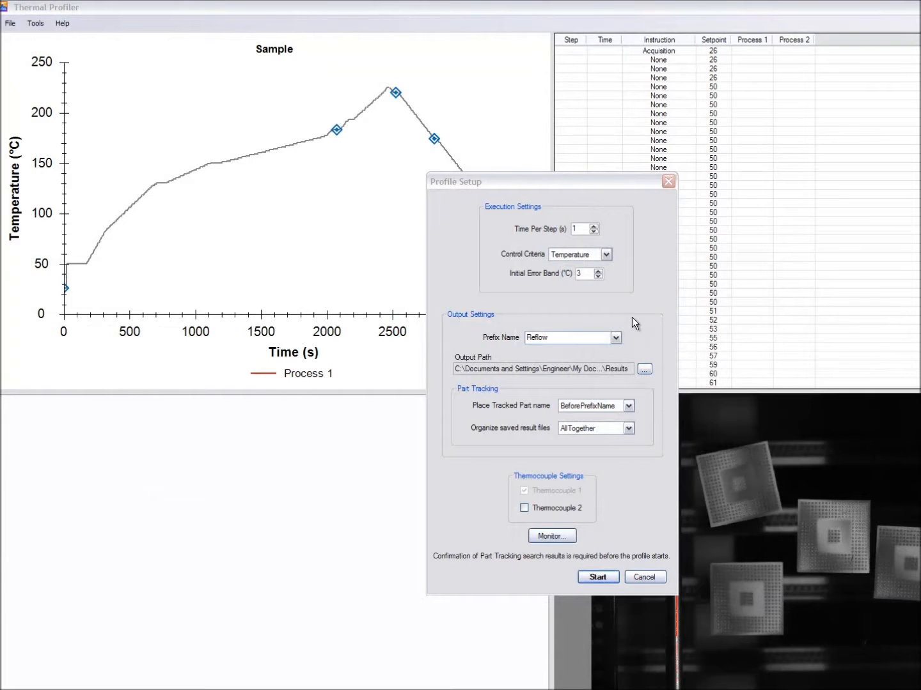
{"action": "left_click", "coordinate": [629, 405]}
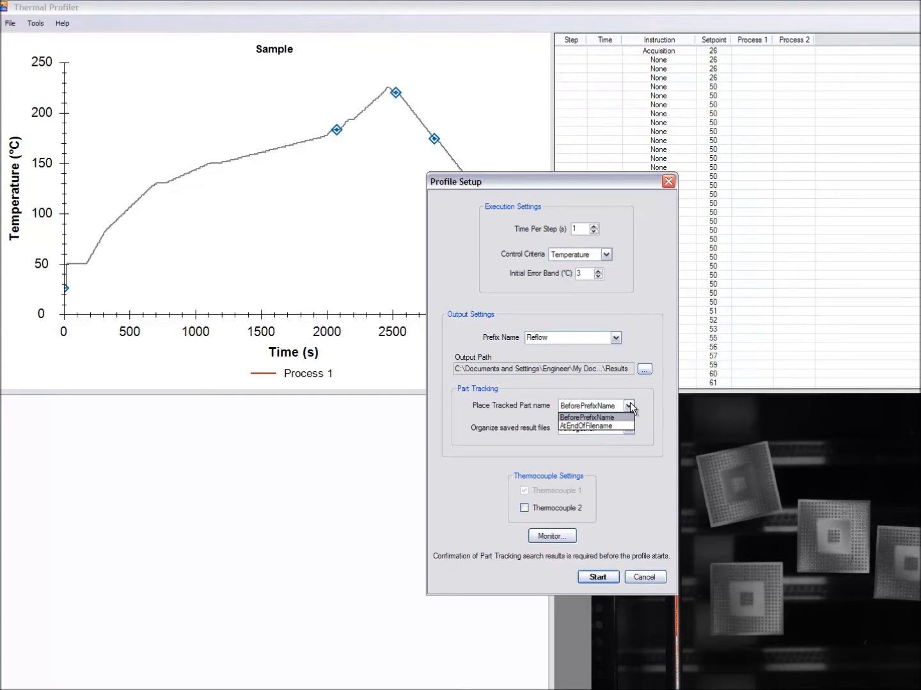
{"action": "left_click", "coordinate": [630, 402]}
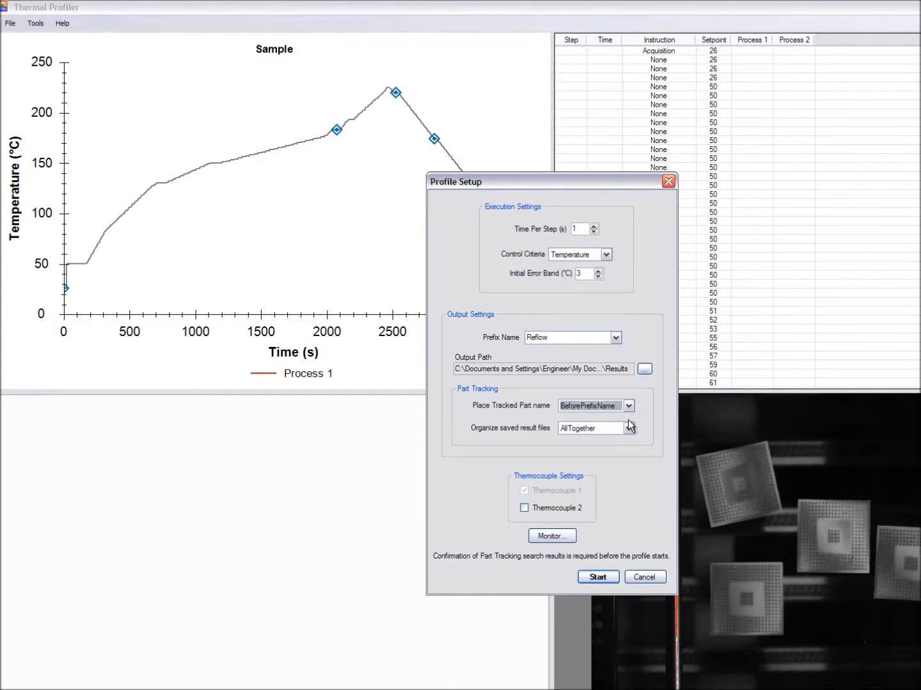
{"action": "left_click", "coordinate": [629, 429]}
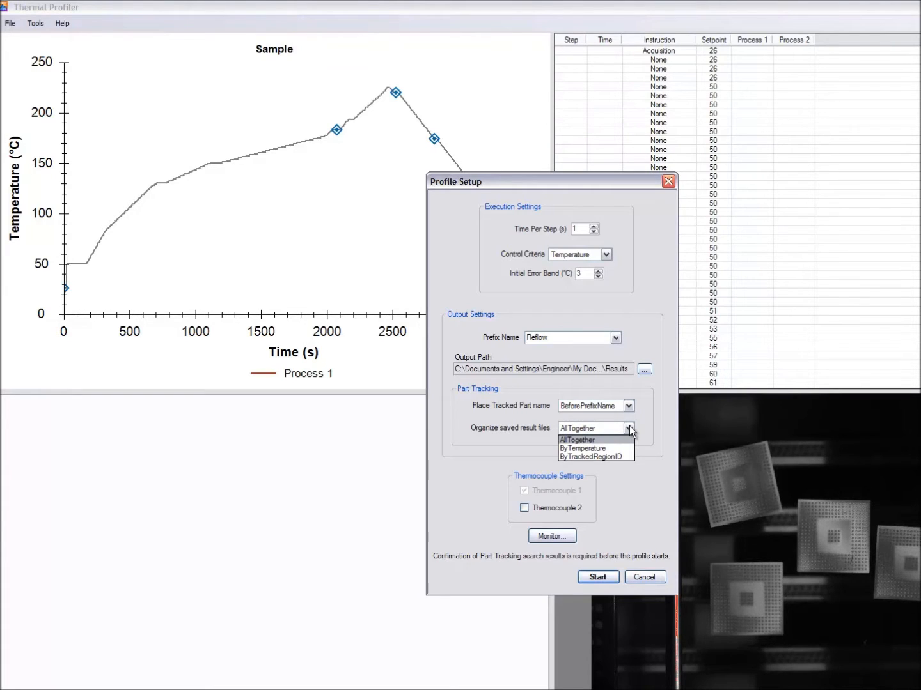
{"action": "left_click", "coordinate": [634, 425]}
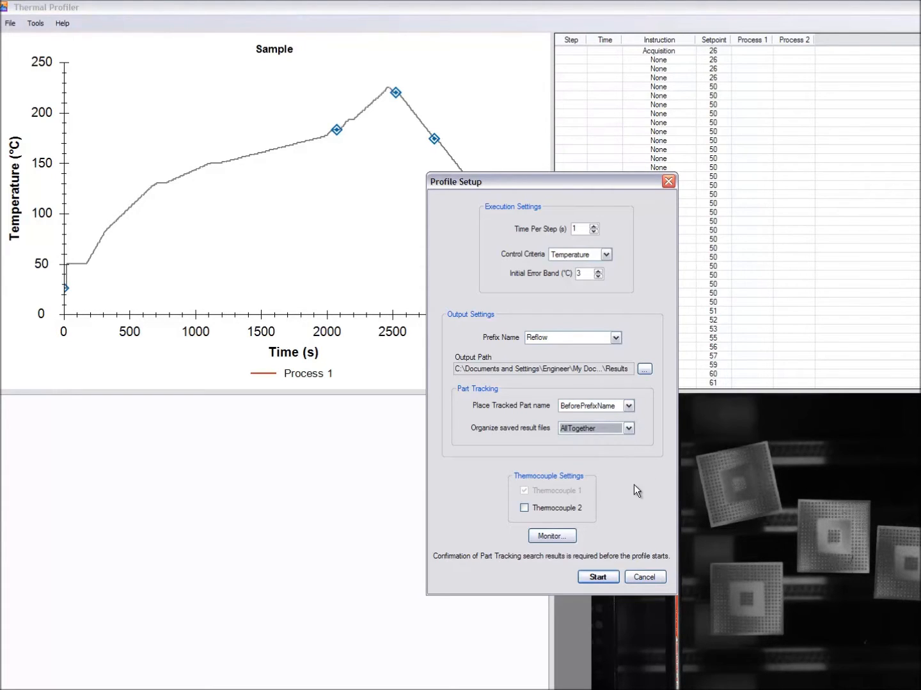
{"action": "left_click", "coordinate": [610, 574]}
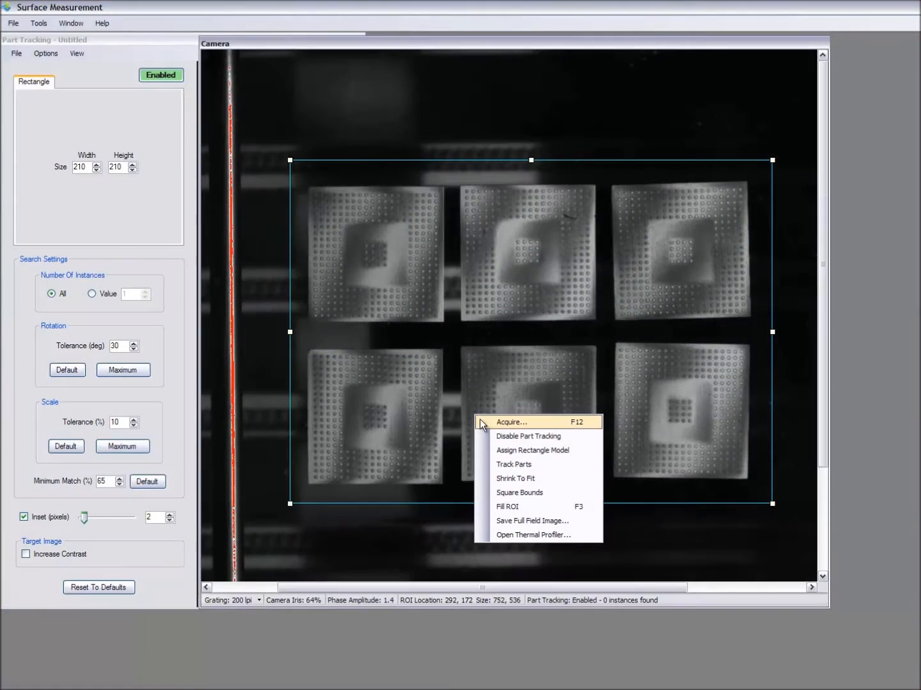
- In Surface Measurement, track the parts within the camera's region of interest for each of the three part arrangements
{"action": "left_click", "coordinate": [512, 464]}
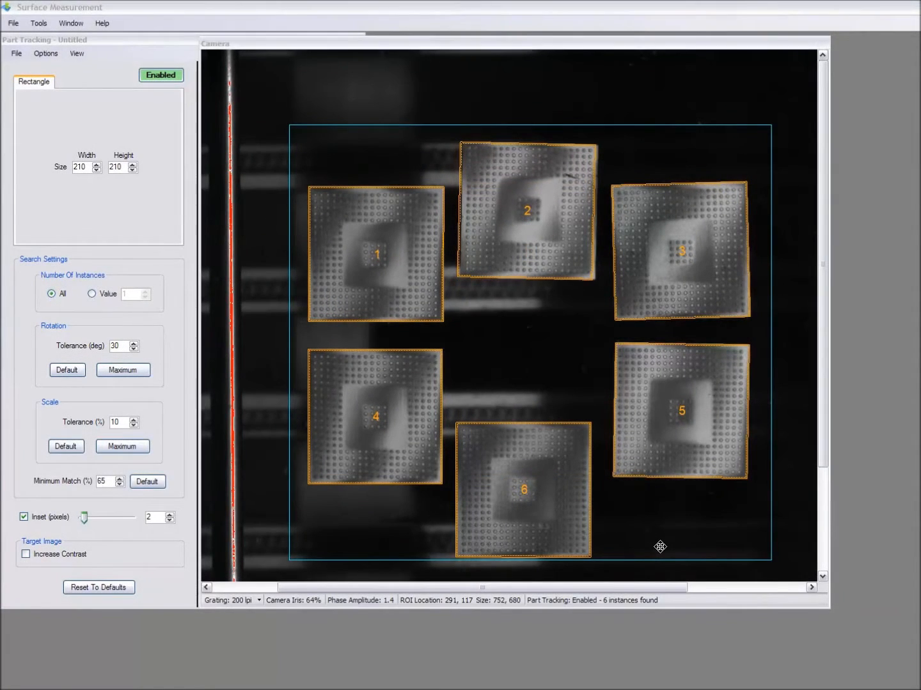
{"action": "right_click", "coordinate": [661, 548]}
{"action": "left_click", "coordinate": [699, 597]}
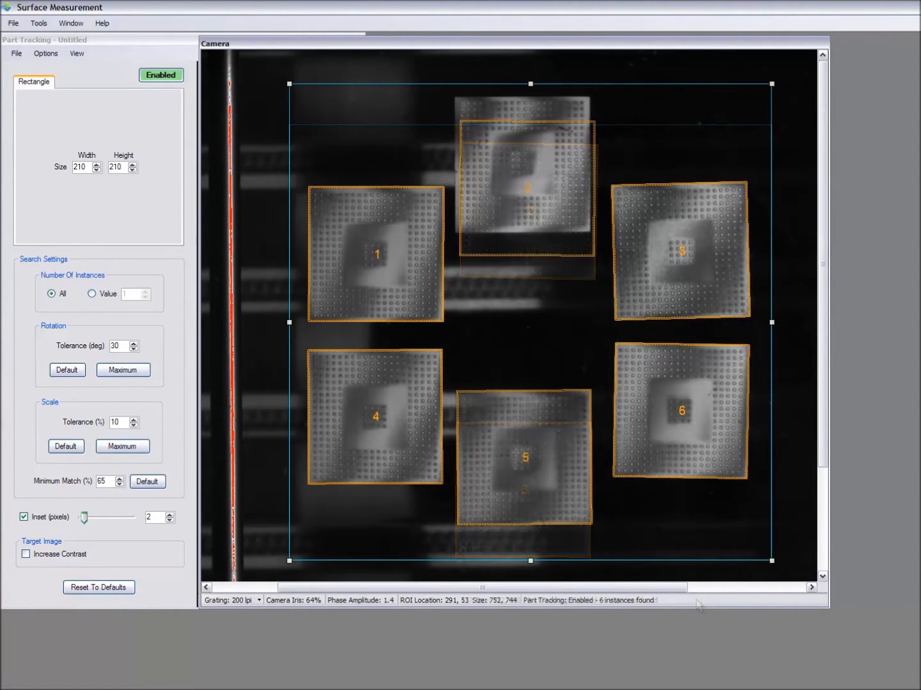
{"action": "right_click", "coordinate": [556, 288]}
{"action": "left_click", "coordinate": [583, 333]}
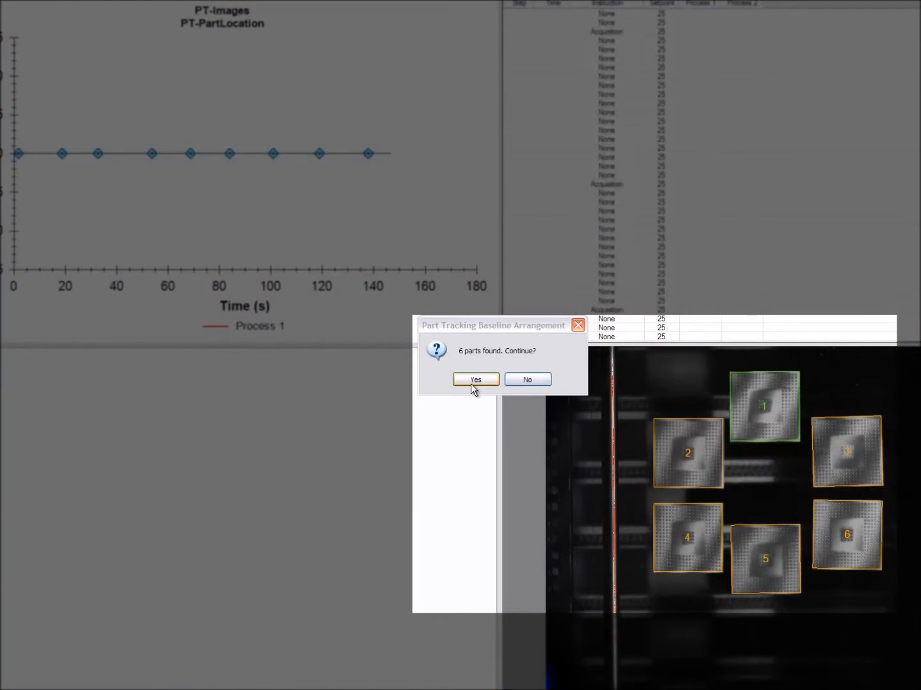
- Accept the part tracking baseline arrangement in Thermal Profiler so that the profile runs
{"action": "left_click", "coordinate": [474, 381]}
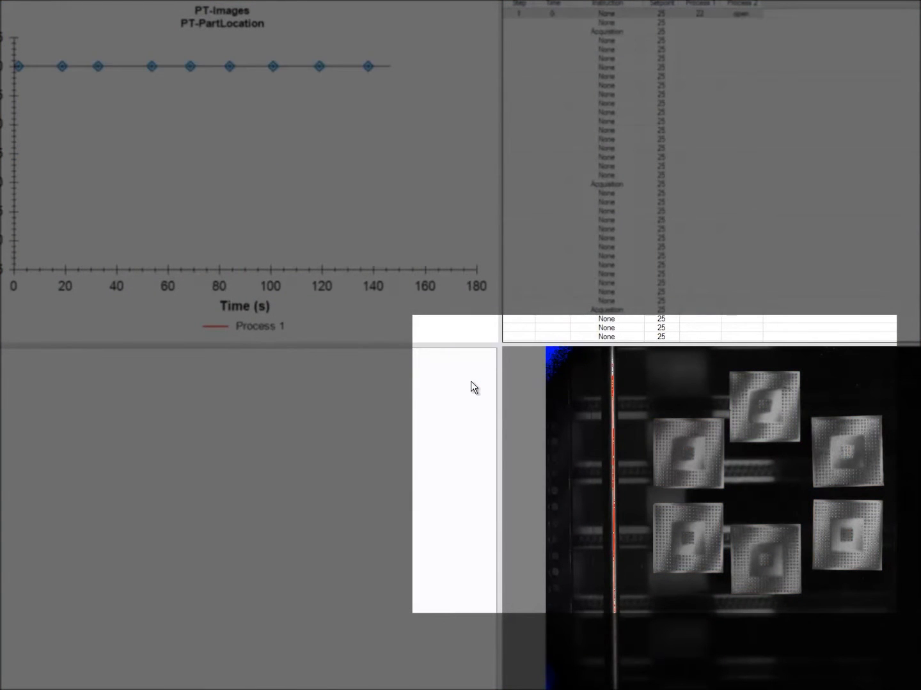